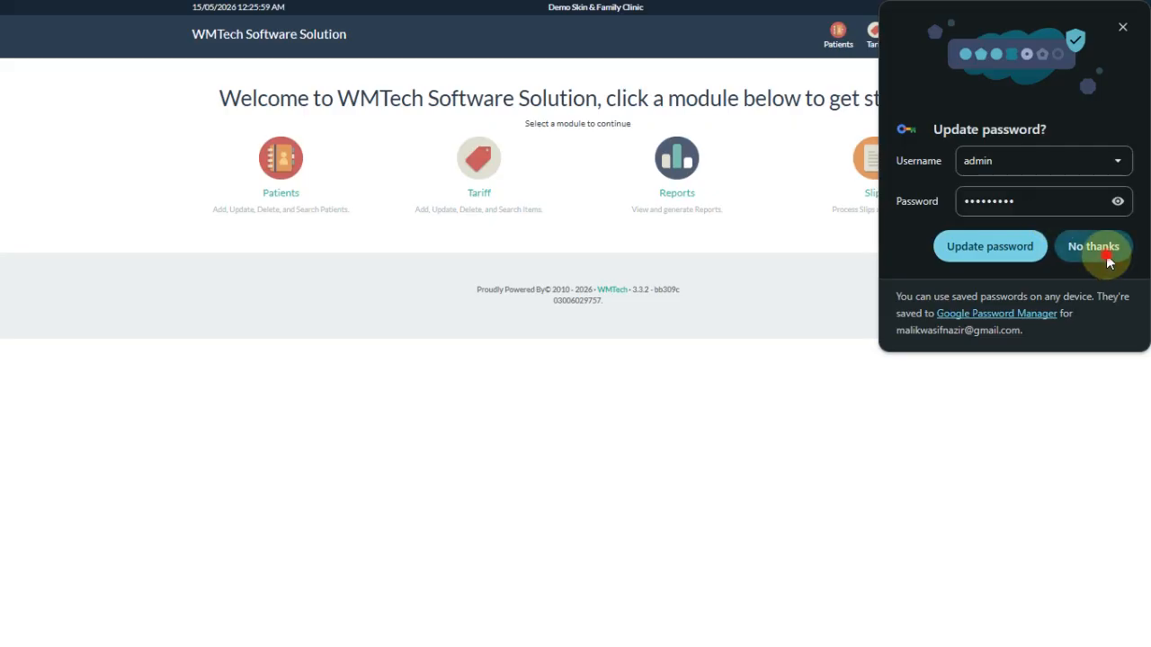
- Dismiss Chrome's password prompts and open the Patients list
click(1088, 248)
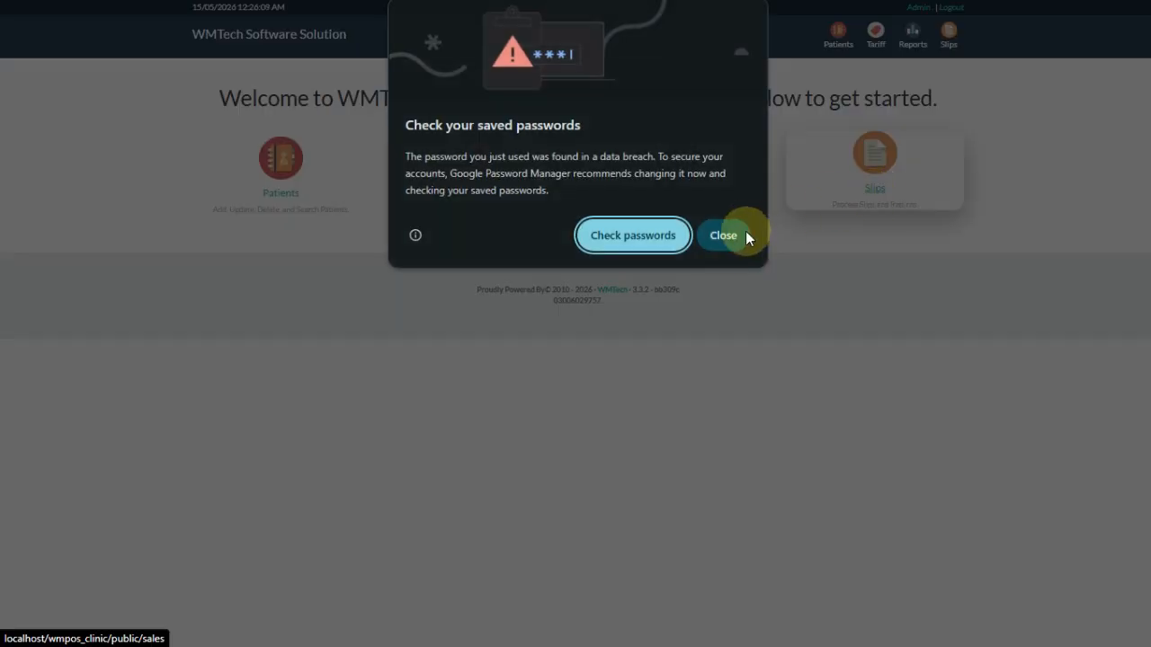
click(746, 232)
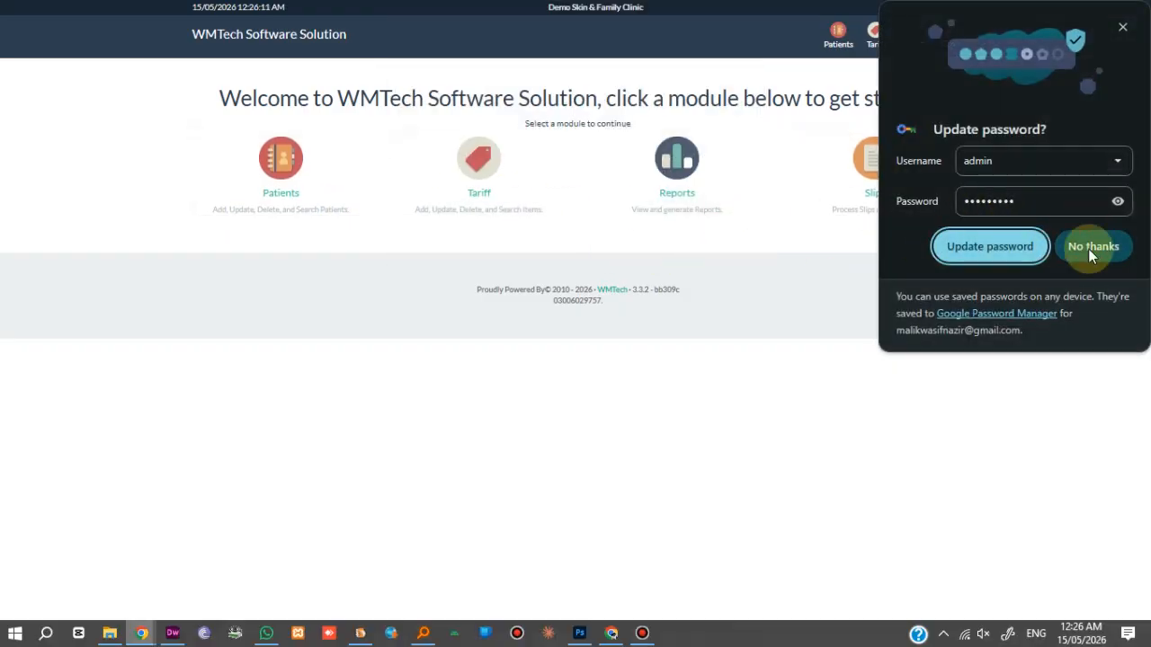
click(941, 248)
click(284, 190)
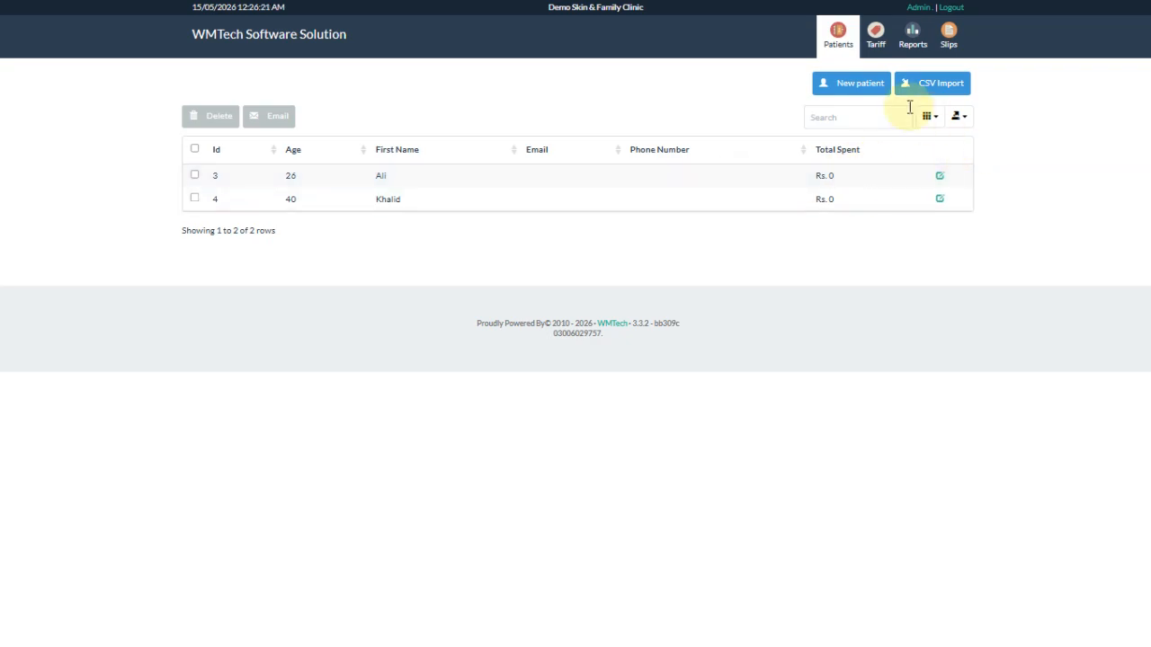
- Close the New Patient form unsaved and go to the Tariff price list
click(862, 90)
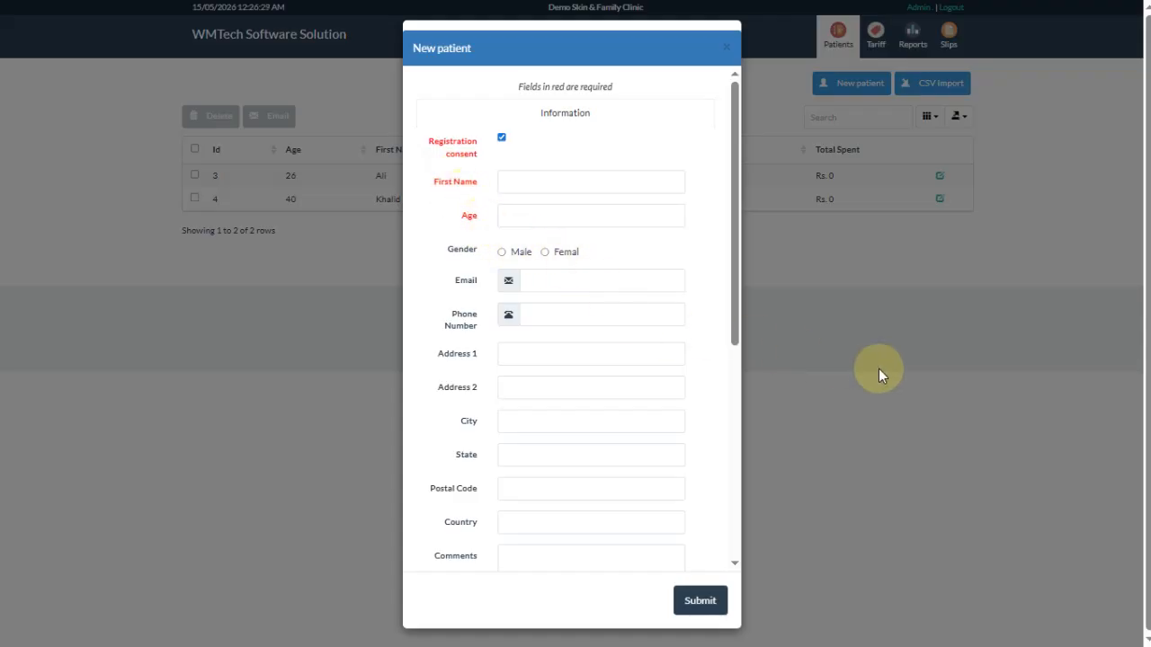
click(726, 48)
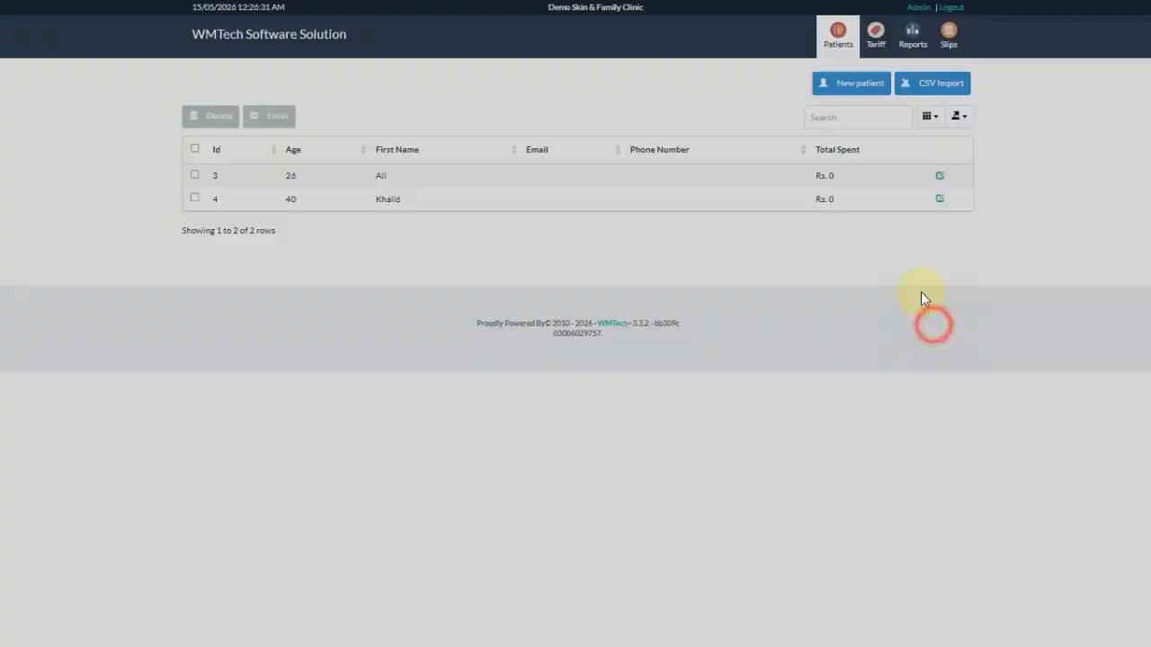
click(877, 38)
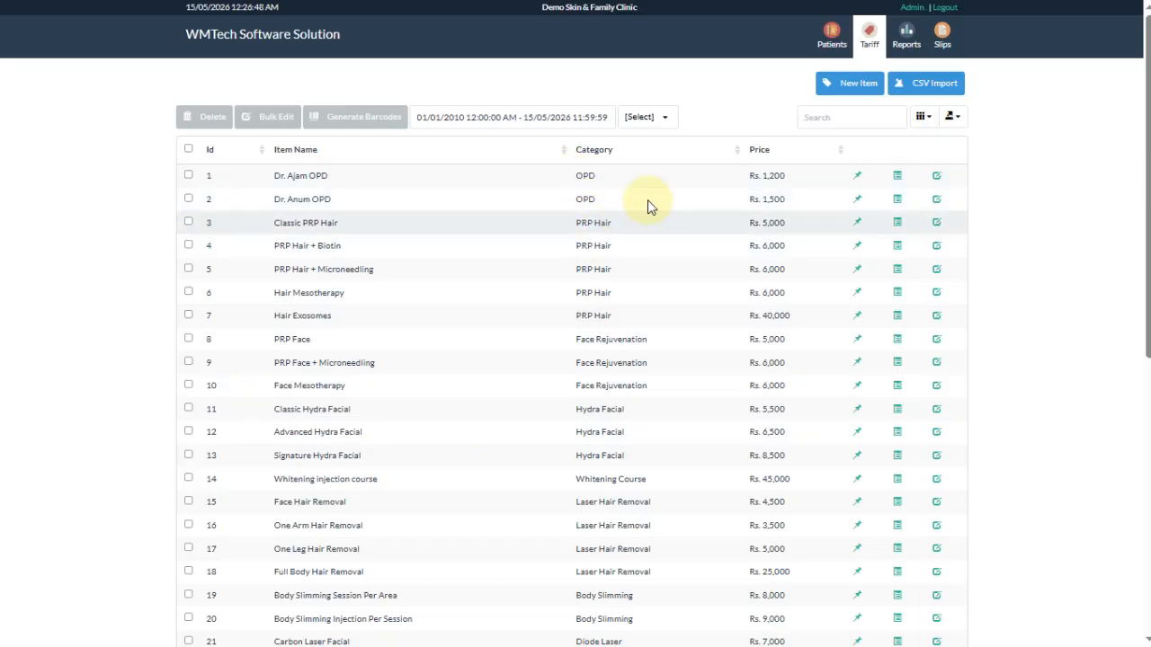
click(856, 82)
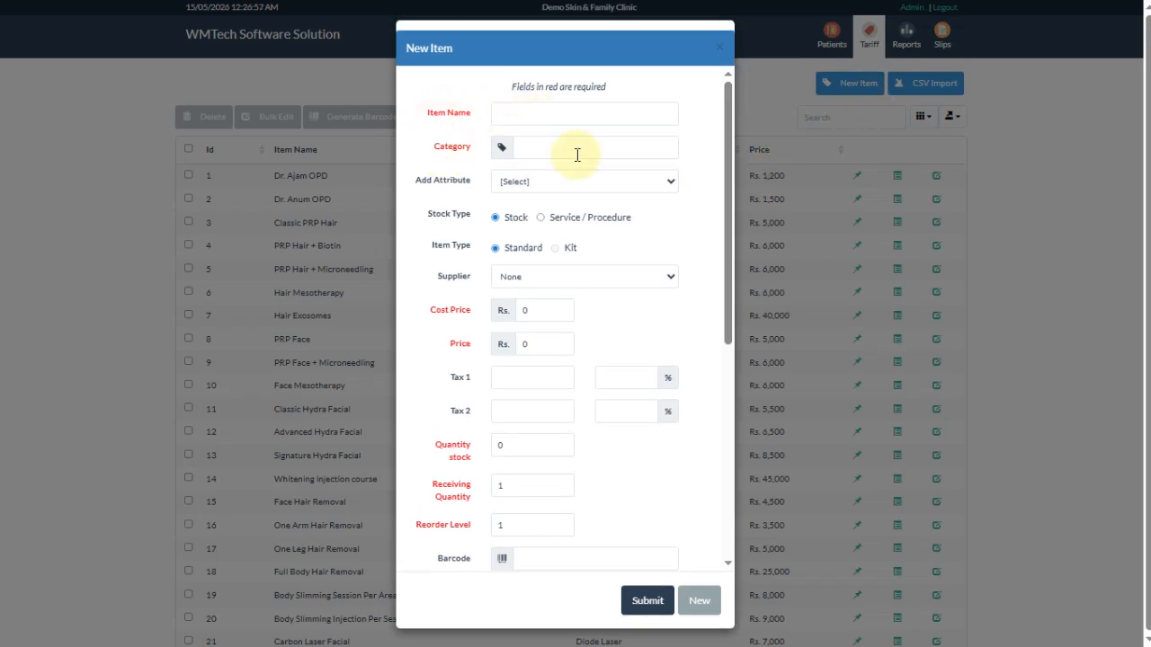
click(543, 310)
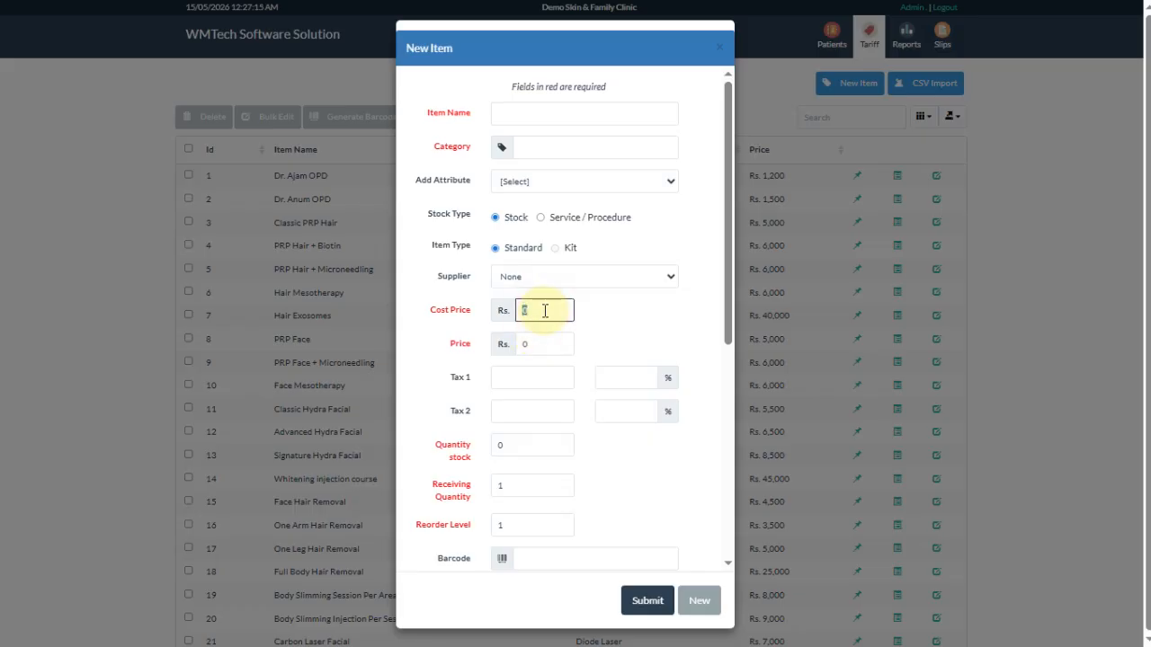
text(1000)
key(Tab)
text(2)
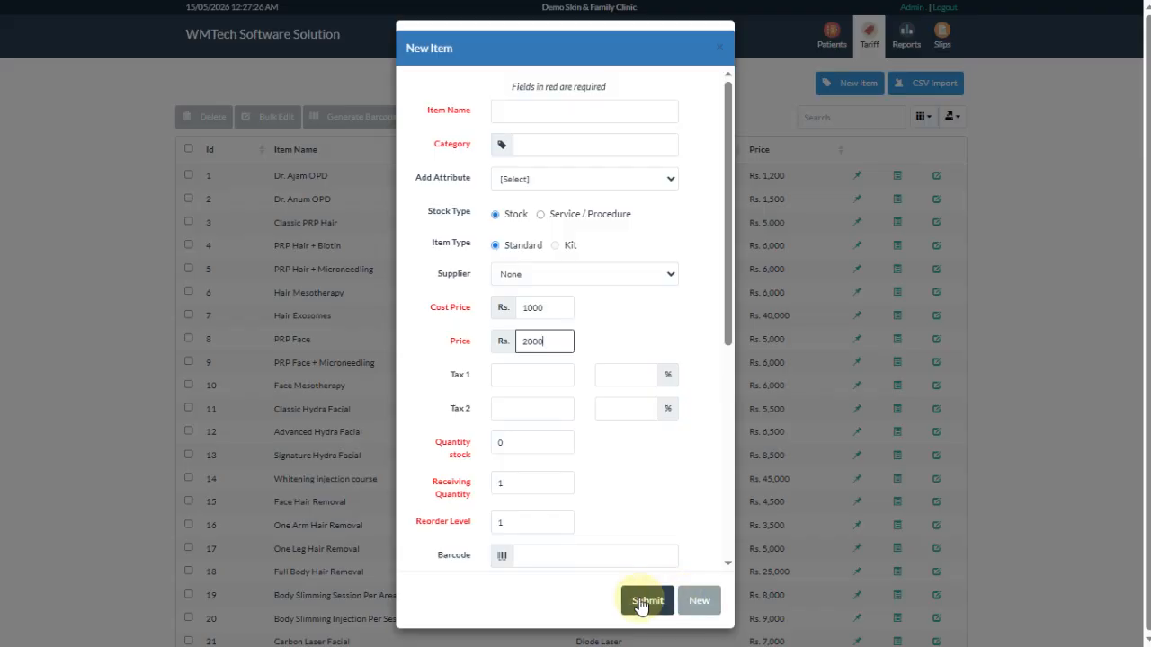
click(720, 61)
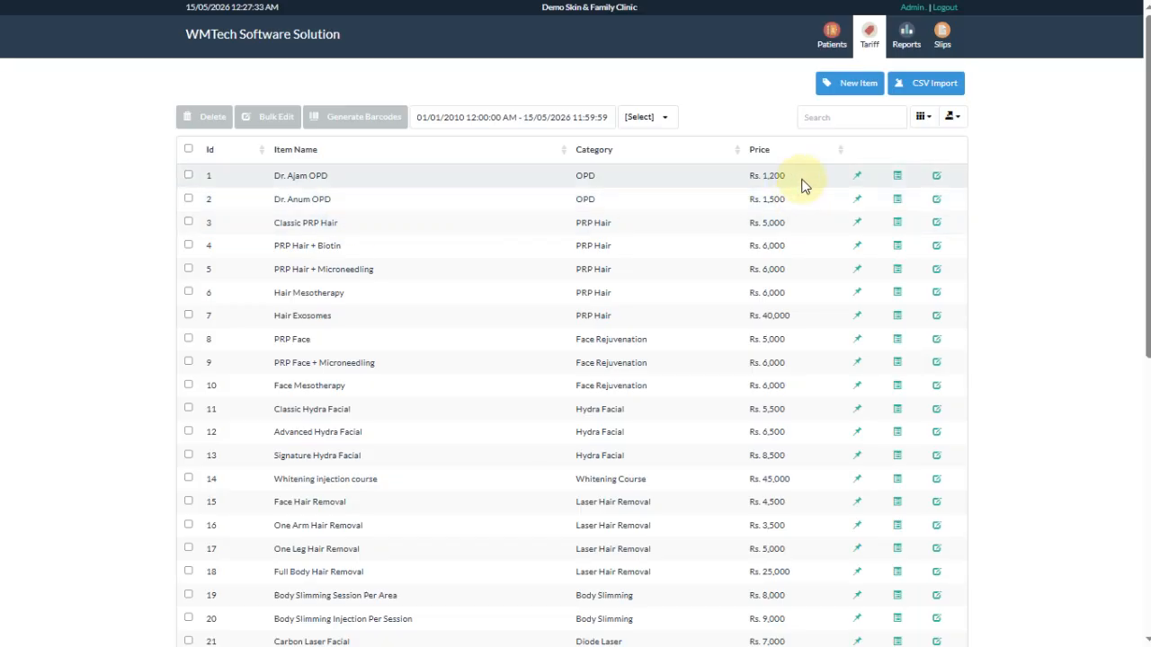
- Change the Dr. Ajam OPD price from 1,200 to 1000 and submit it
click(936, 176)
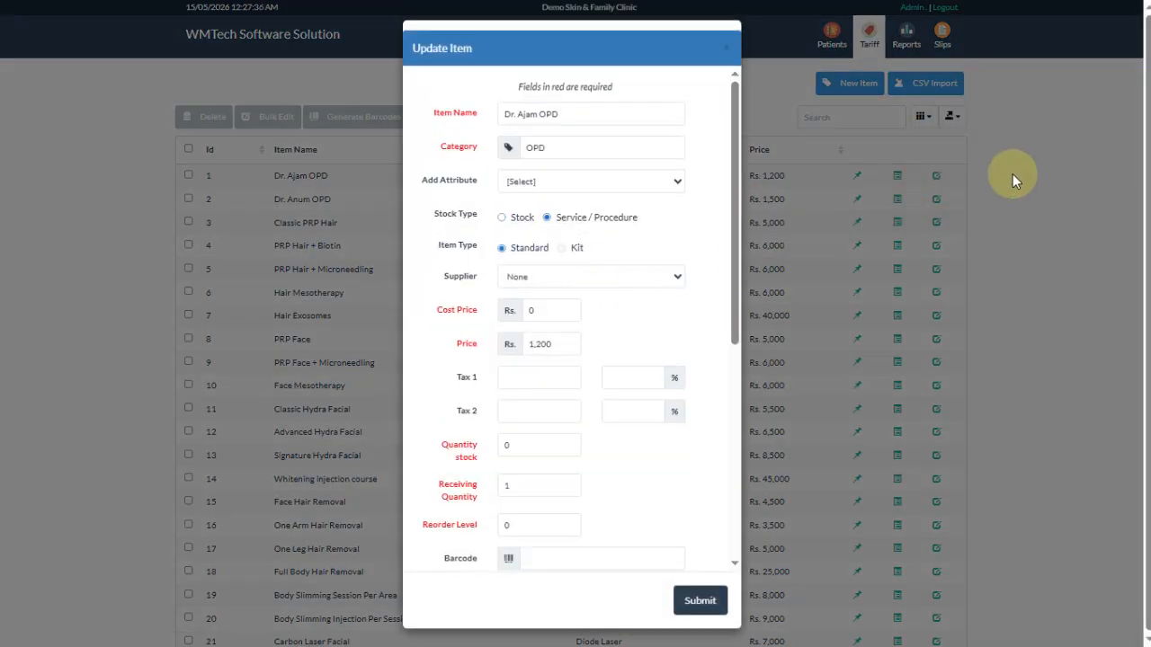
drag(559, 343, 484, 351)
text(1000)
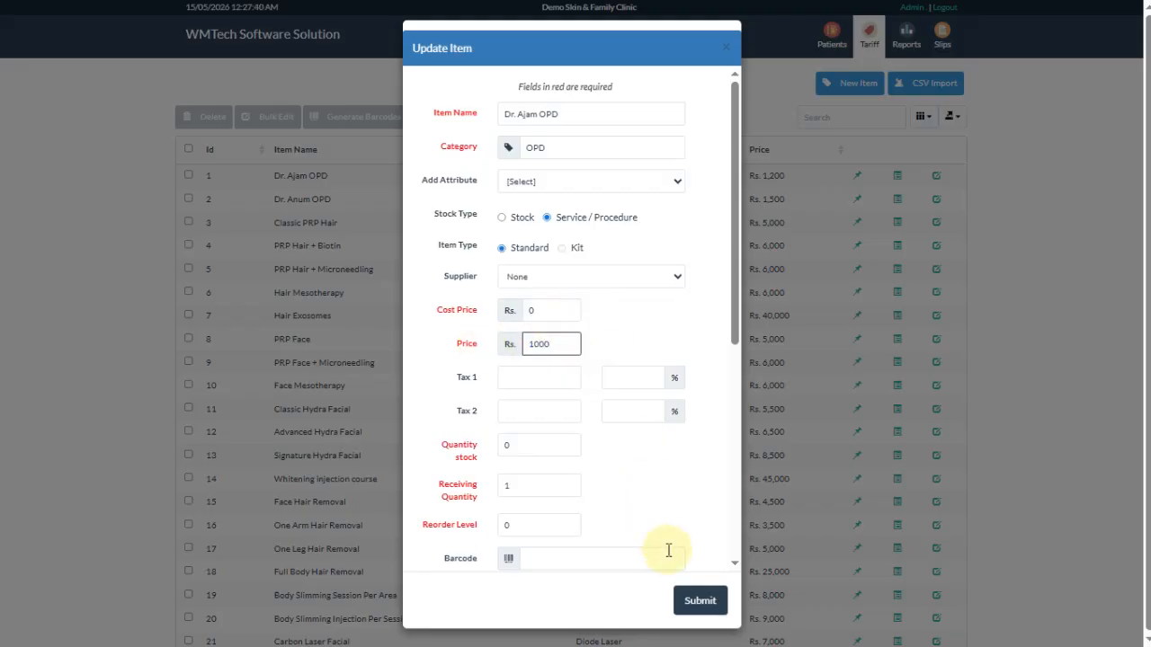
click(700, 601)
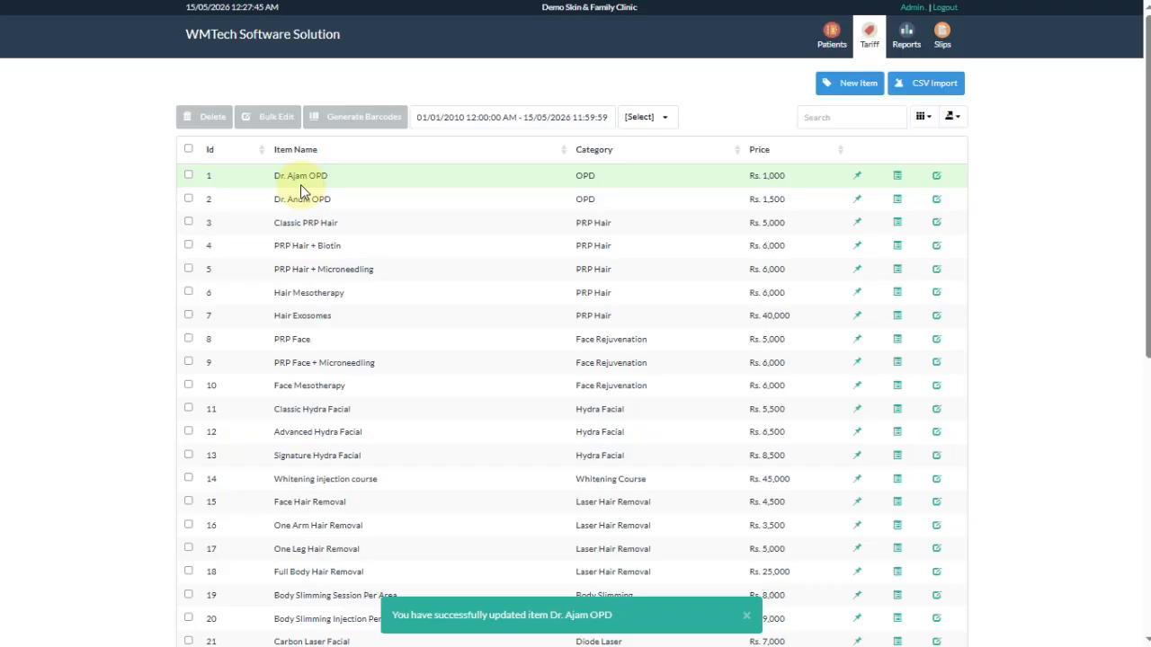
- On the Slips page, add a Dr. Anum OPD visit at Rs. 1,500 to the cart
click(957, 38)
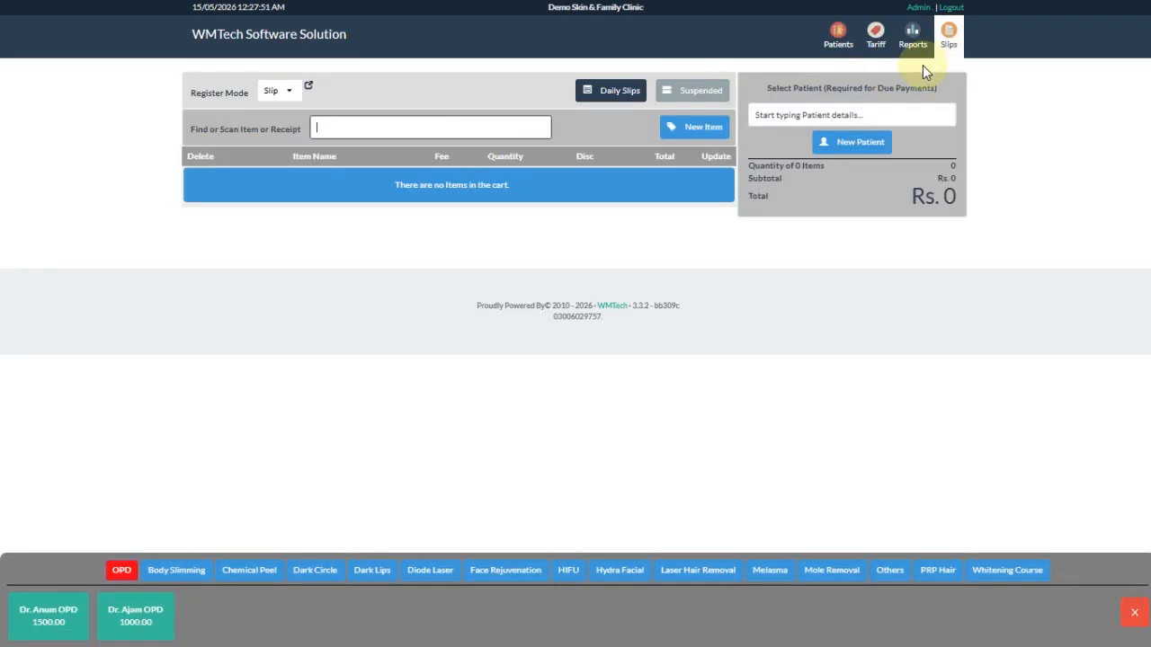
click(375, 120)
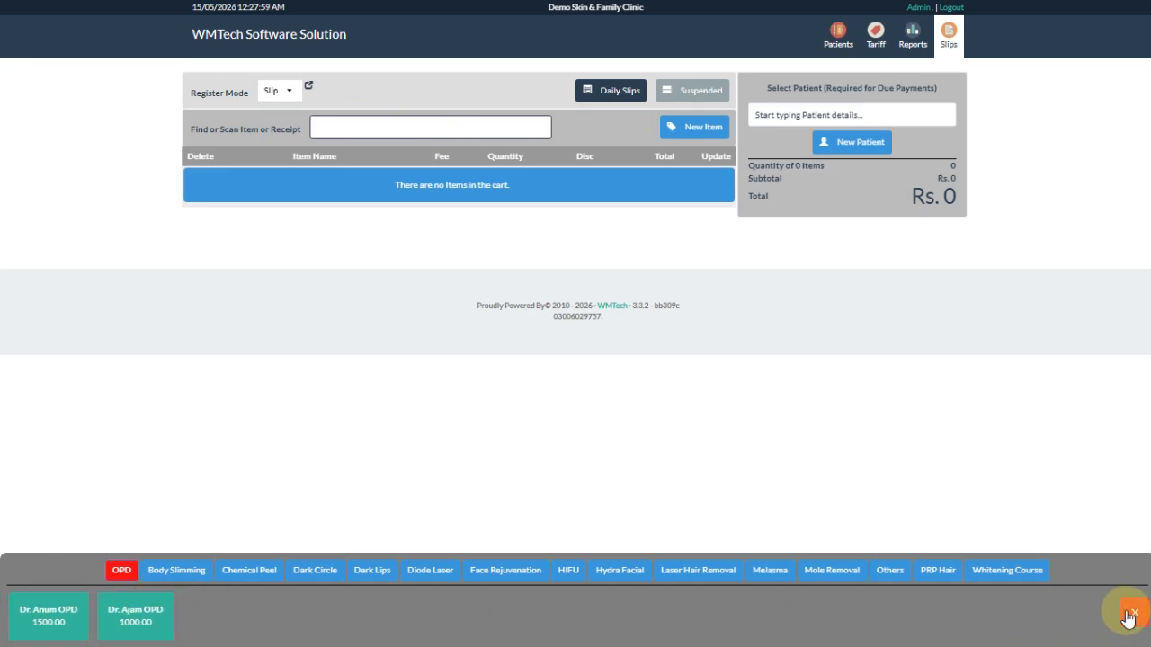
click(1133, 618)
click(1133, 618)
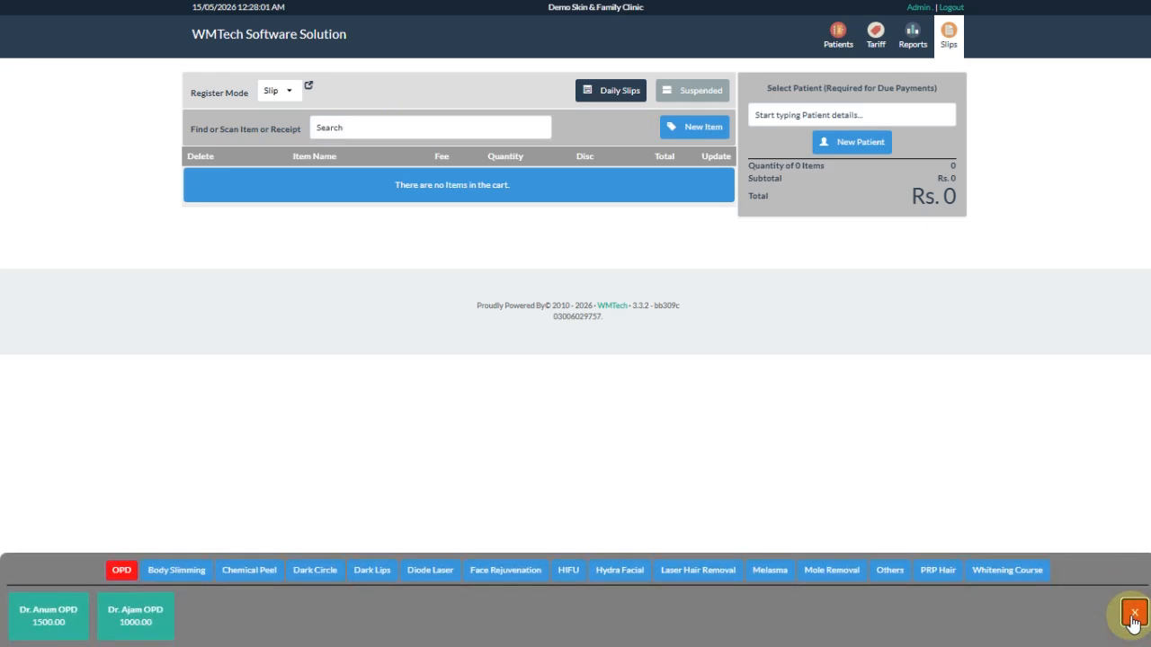
click(55, 619)
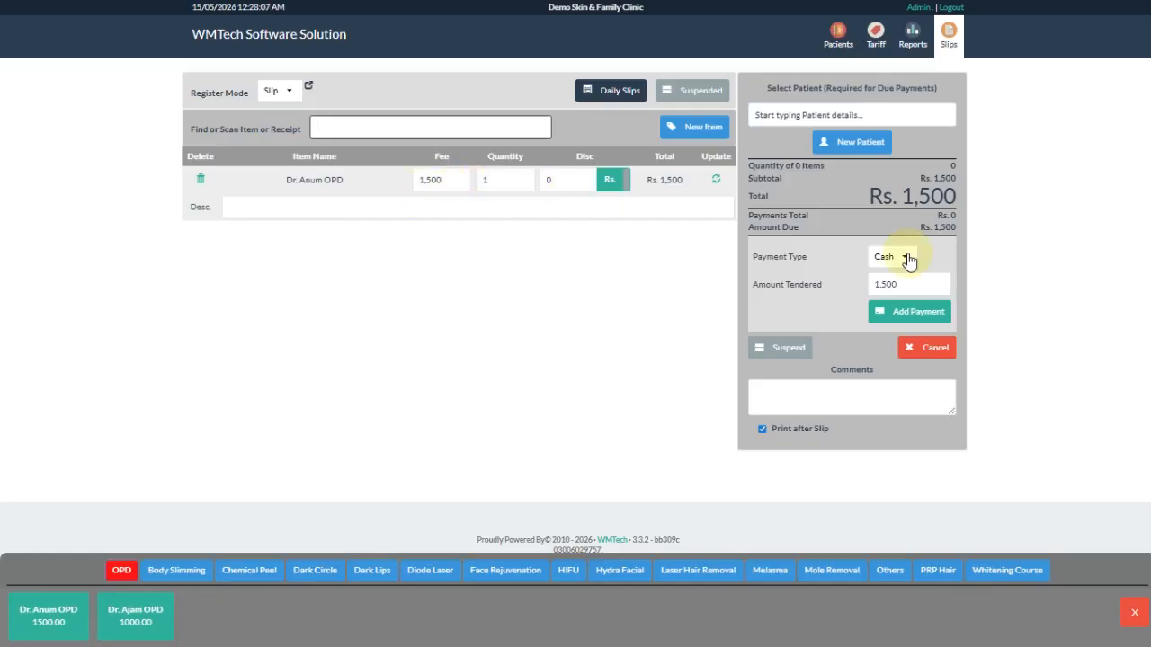
- Search the slip's patient list for 'ali', then clear the search text
click(831, 112)
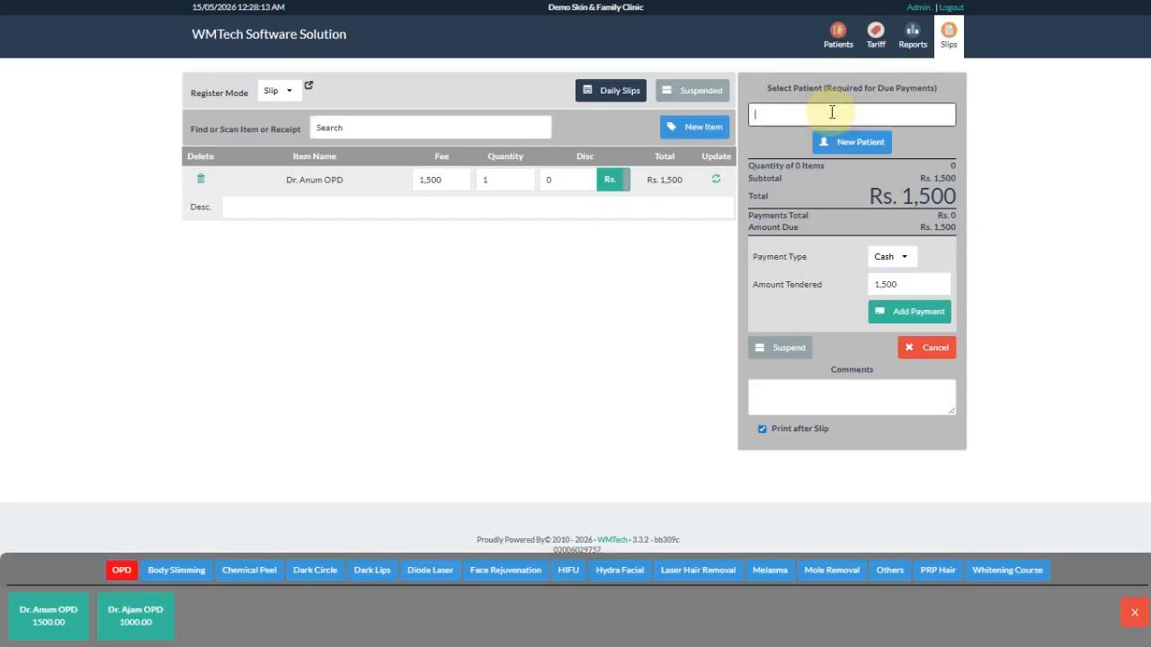
text(ali)
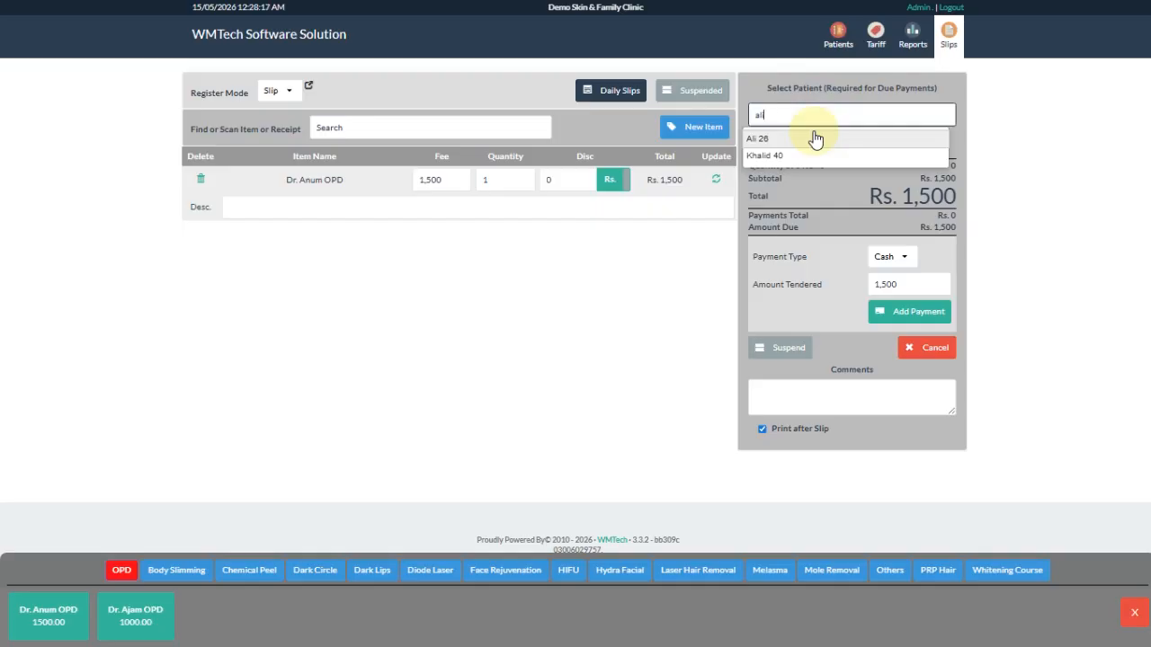
click(823, 116)
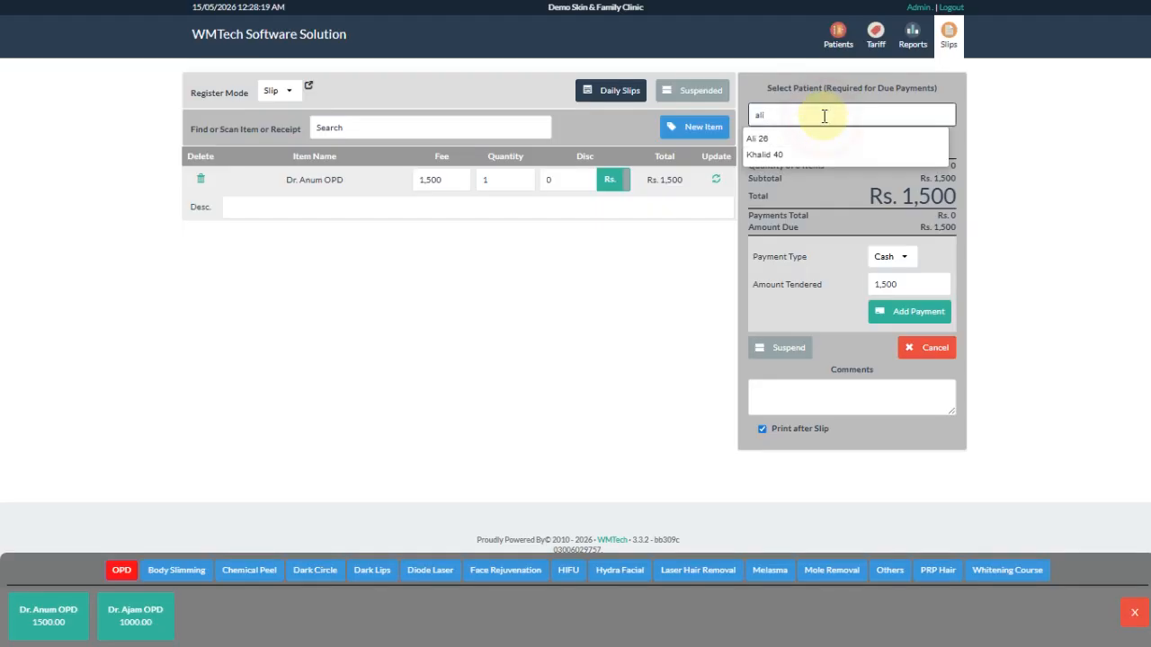
key(BackSpace)
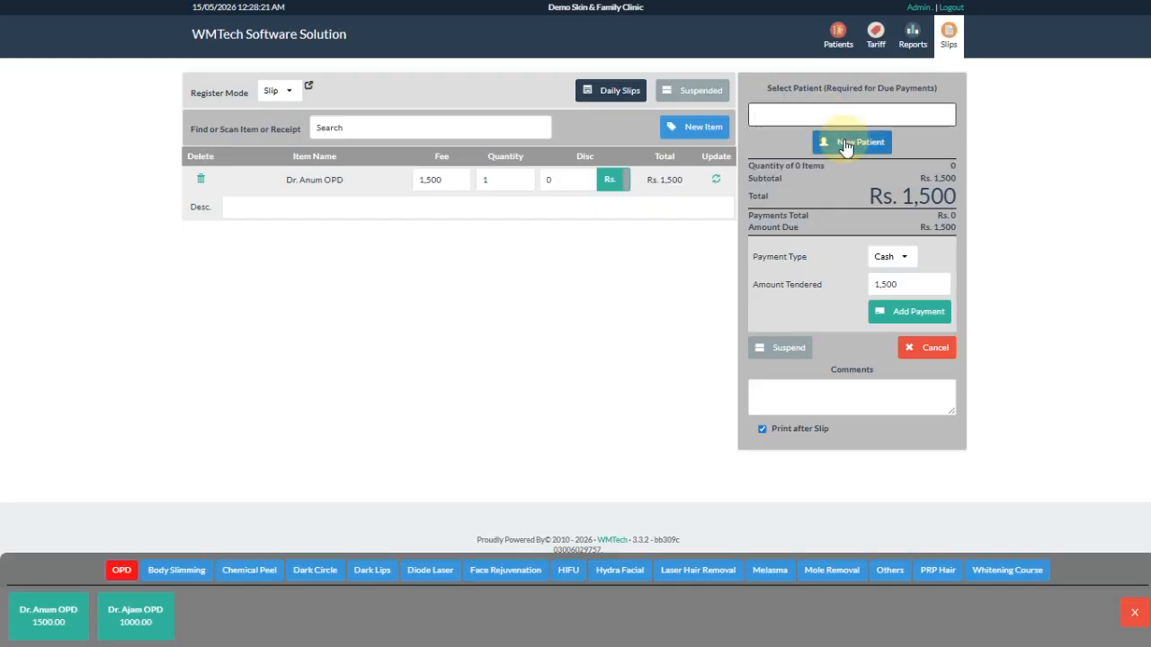
- Register a male patient aged 30 with first name and phone number, attaching him to the slip
click(849, 142)
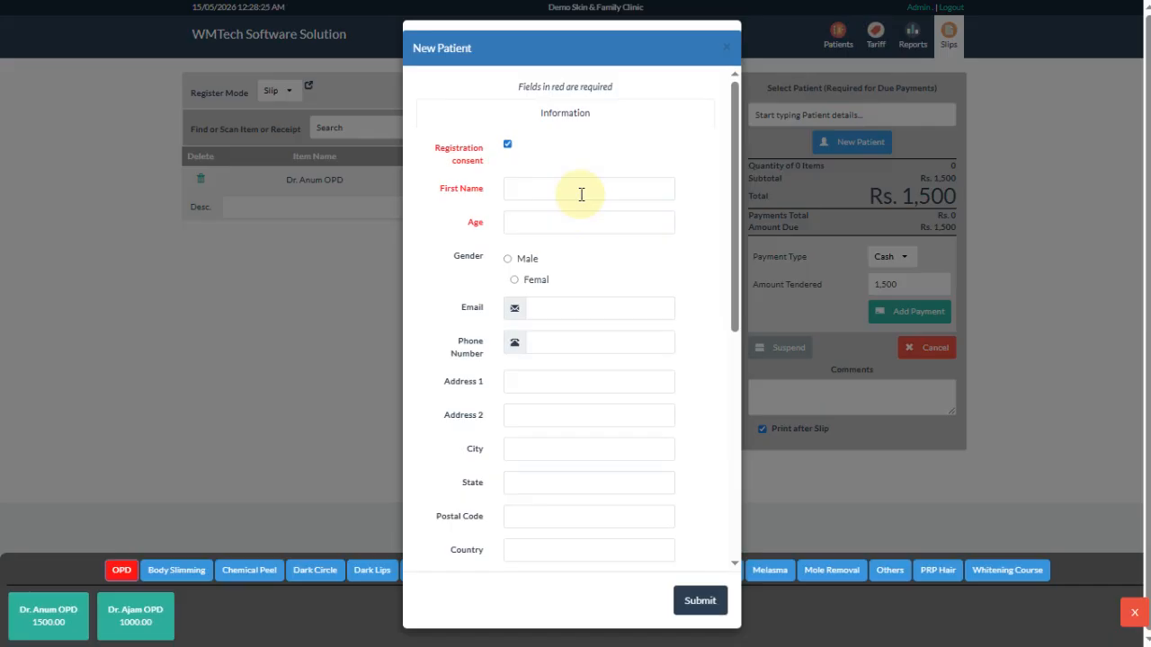
click(581, 194)
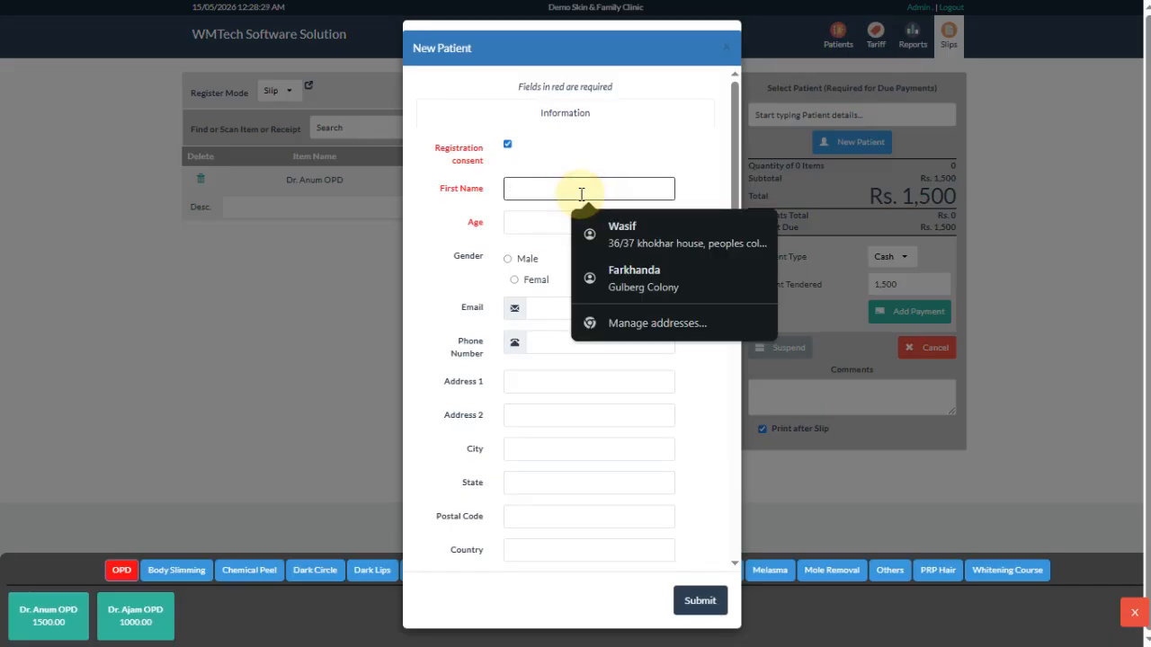
text(wasif)
key(Tab)
text(3)
click(522, 257)
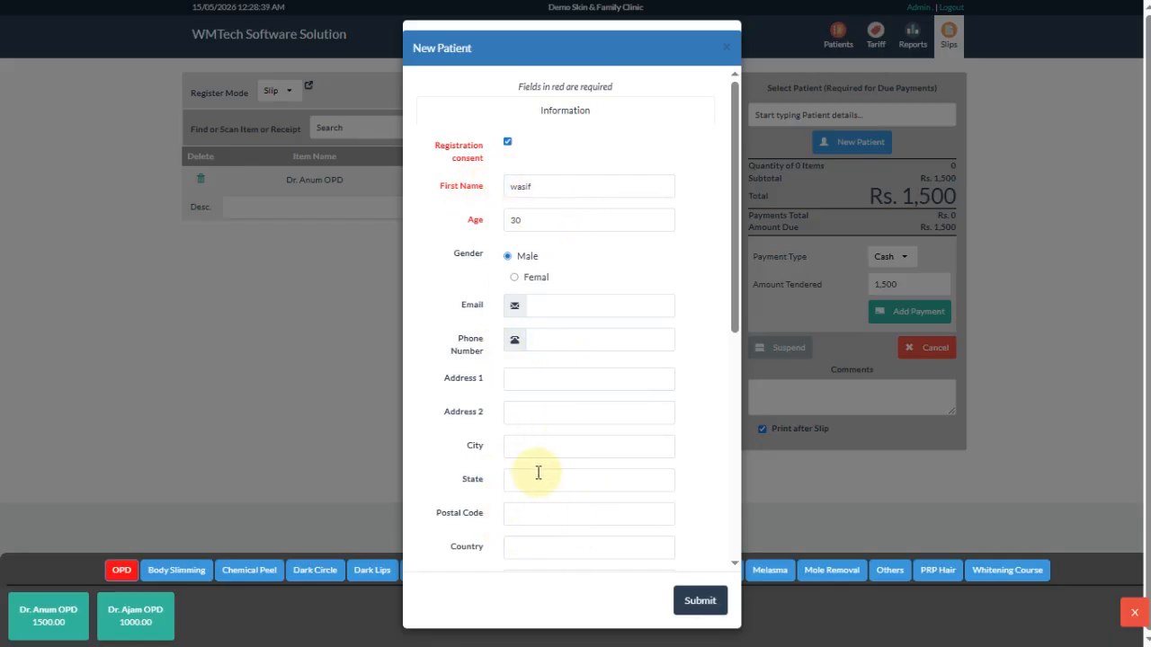
click(545, 346)
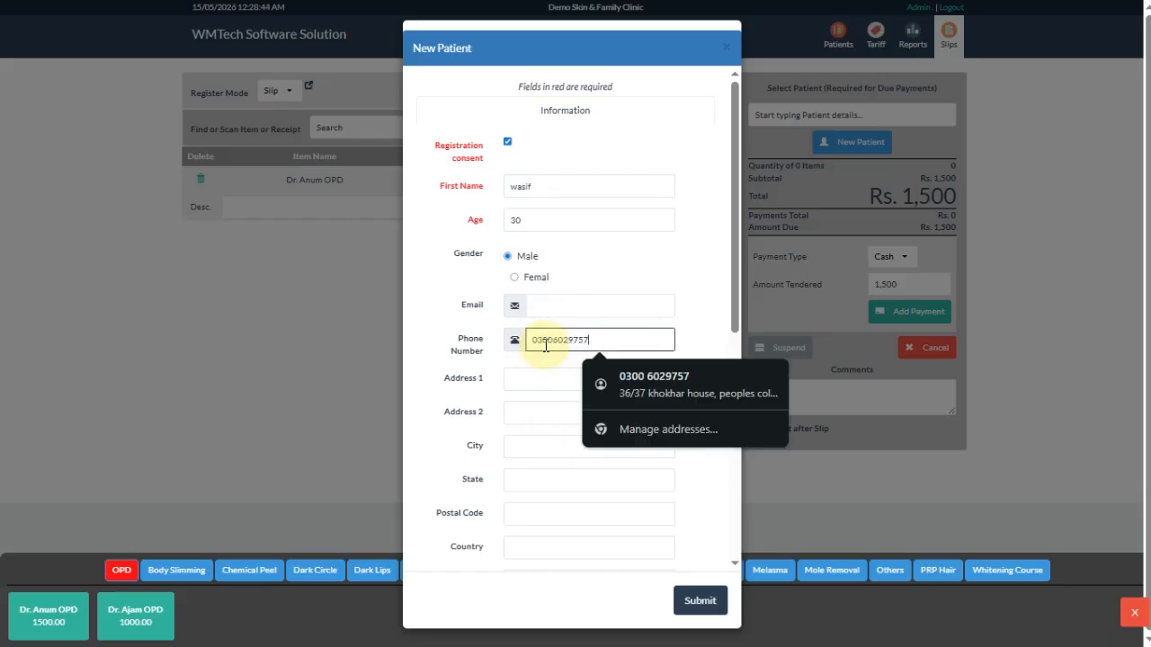
click(698, 602)
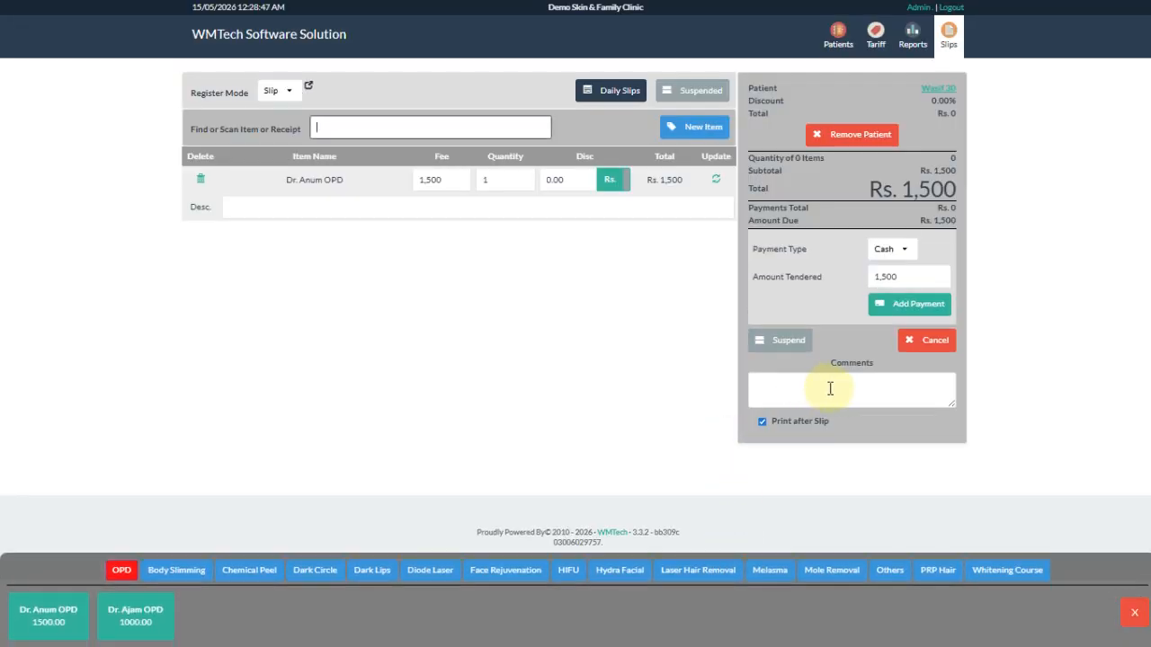
- Add a Rs. 1,500 cash payment and complete the slip as OPD Token# 1
click(885, 249)
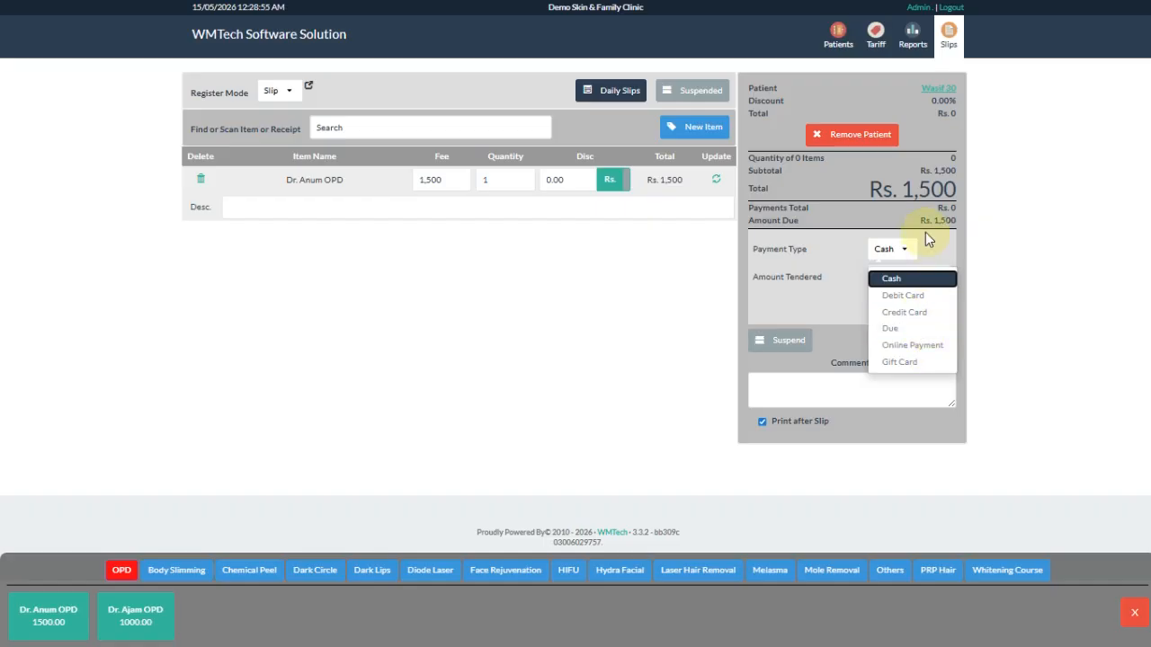
click(927, 279)
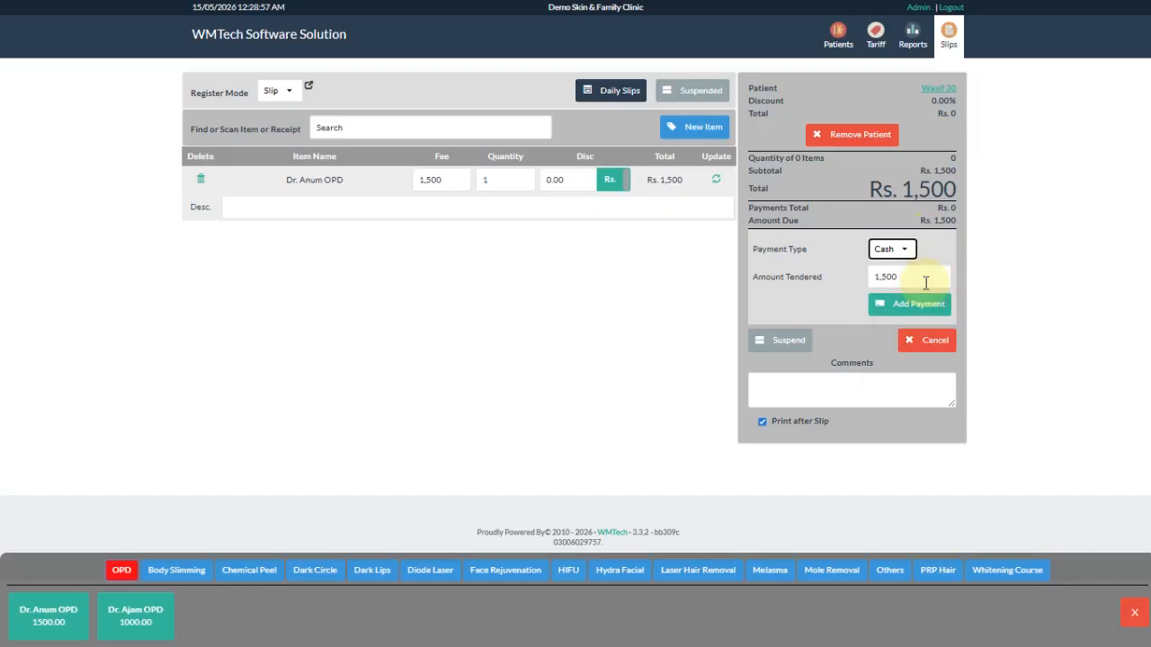
click(903, 305)
click(910, 295)
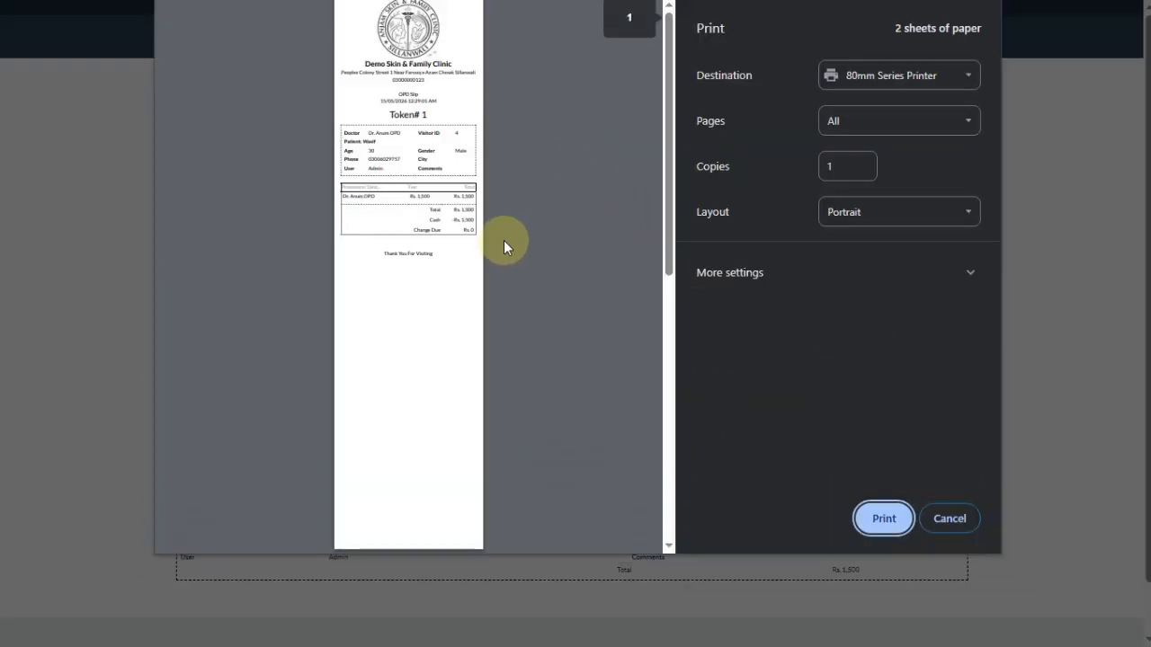
- Review both sheets of the Token# 1 print preview, then cancel without printing
ctrl+scroll(358, 121, up, 3)
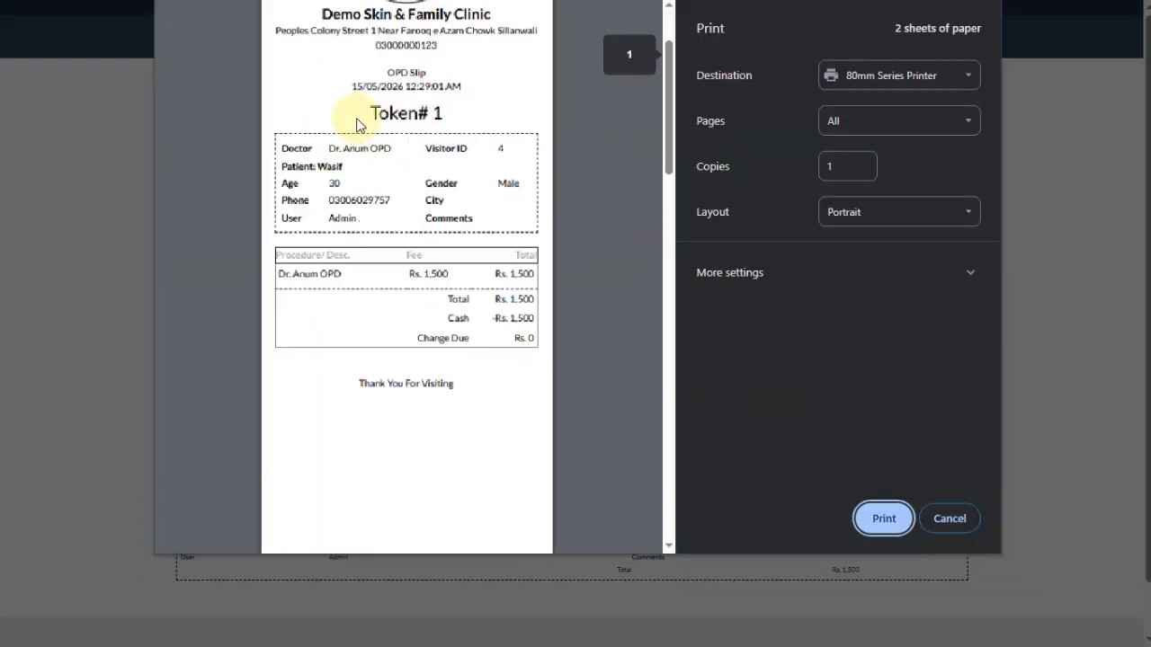
scroll(358, 122, up, 2)
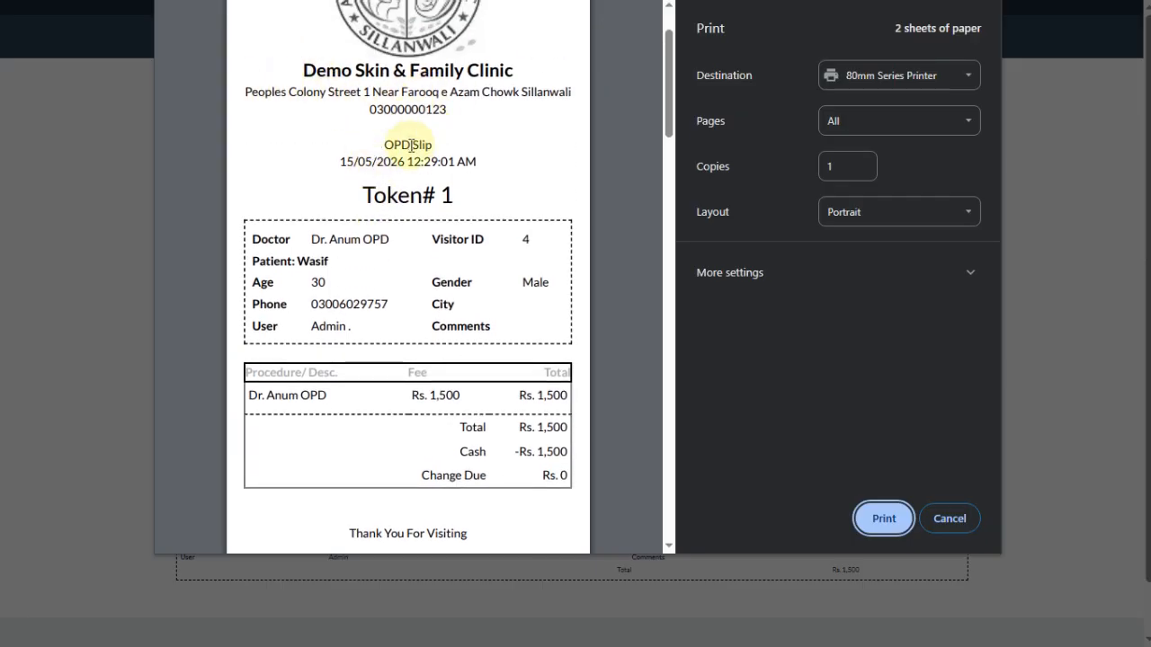
scroll(441, 115, down, 2)
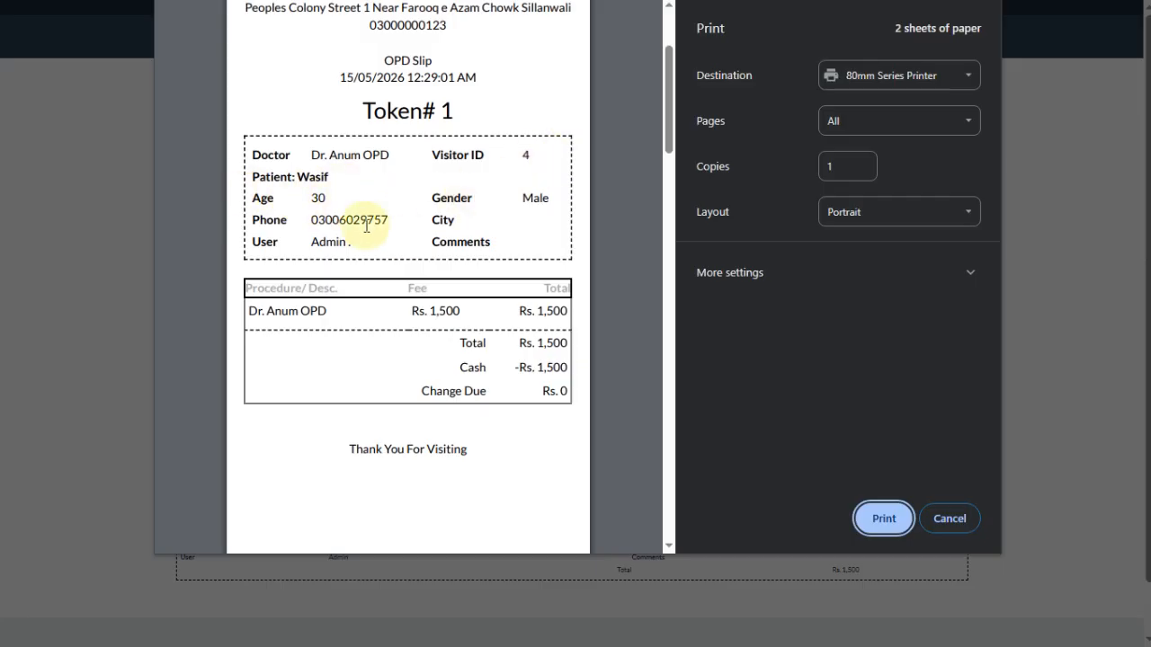
scroll(441, 350, down, 2)
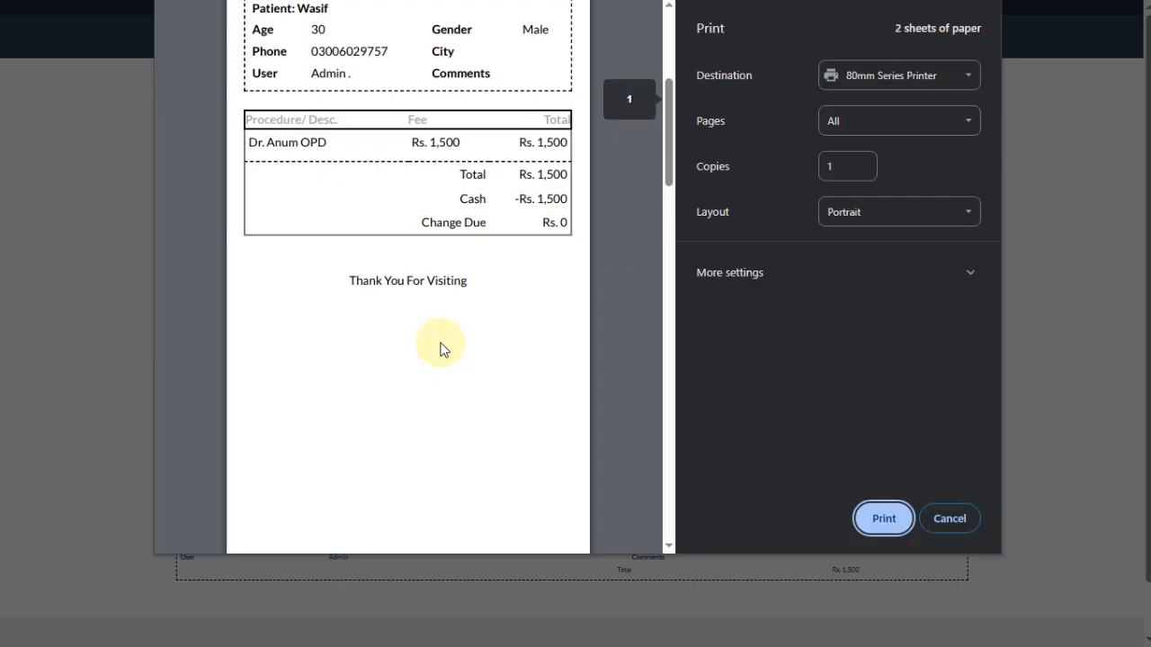
scroll(441, 350, down, 7)
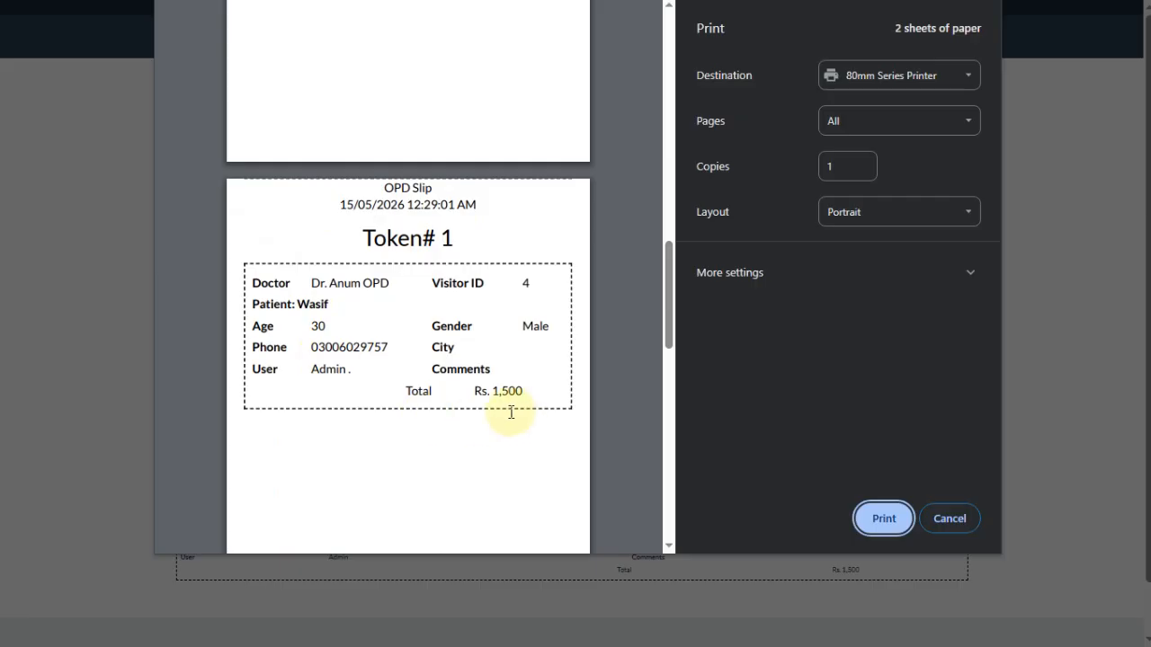
scroll(460, 360, up, 7)
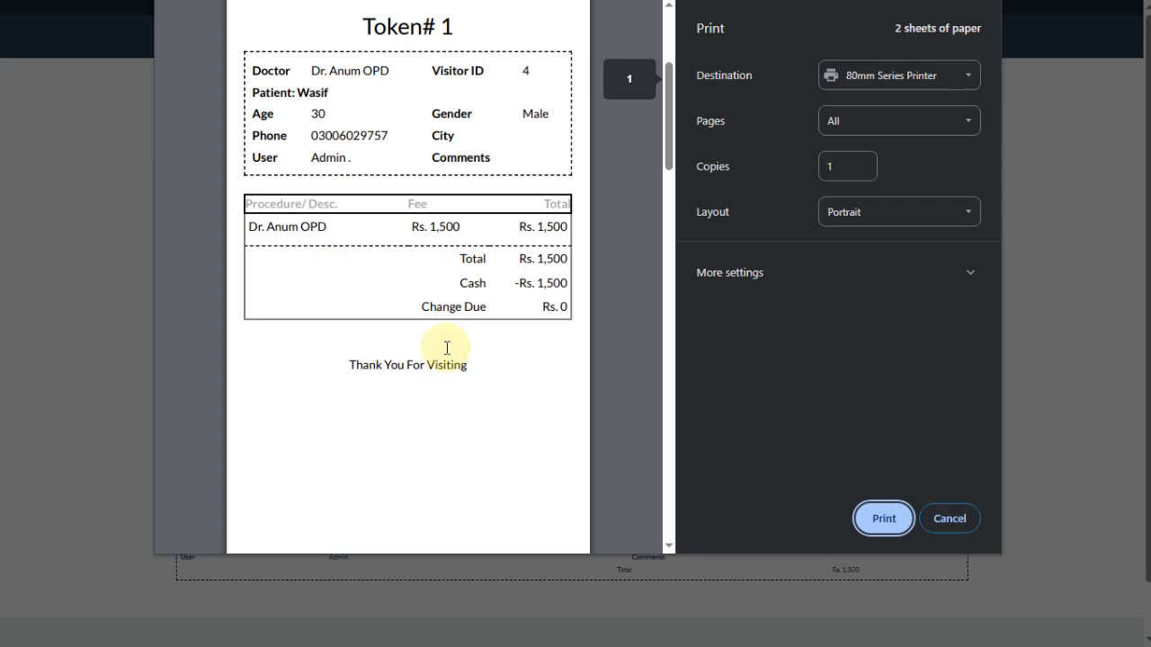
scroll(447, 348, up, 2)
scroll(447, 348, down, 6)
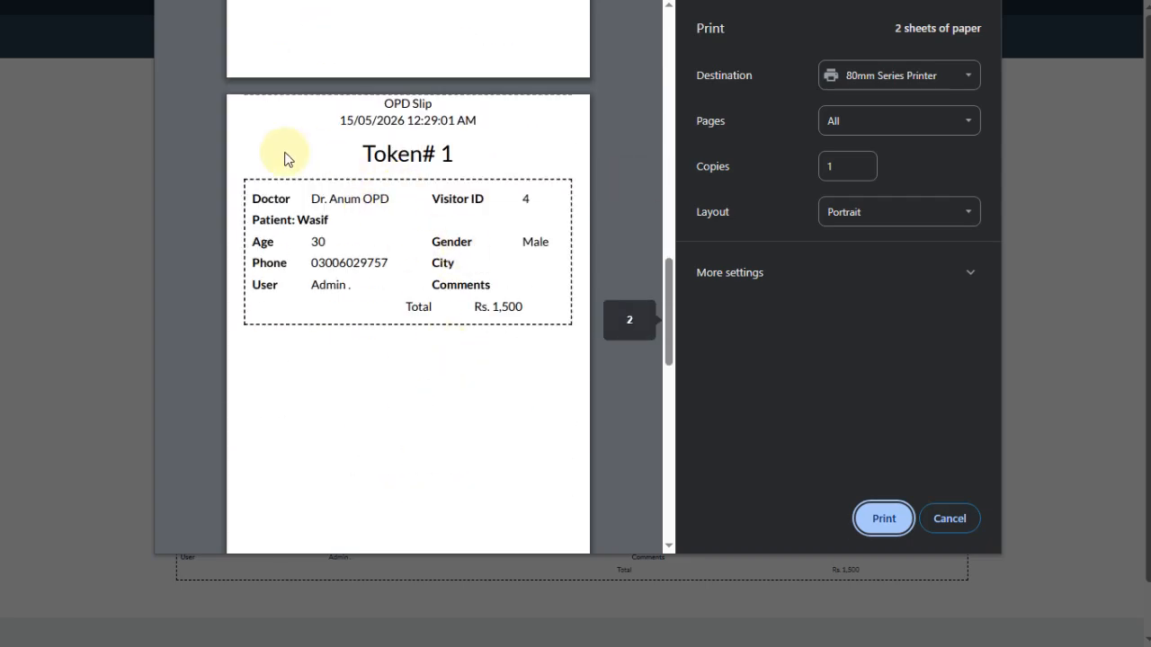
click(950, 519)
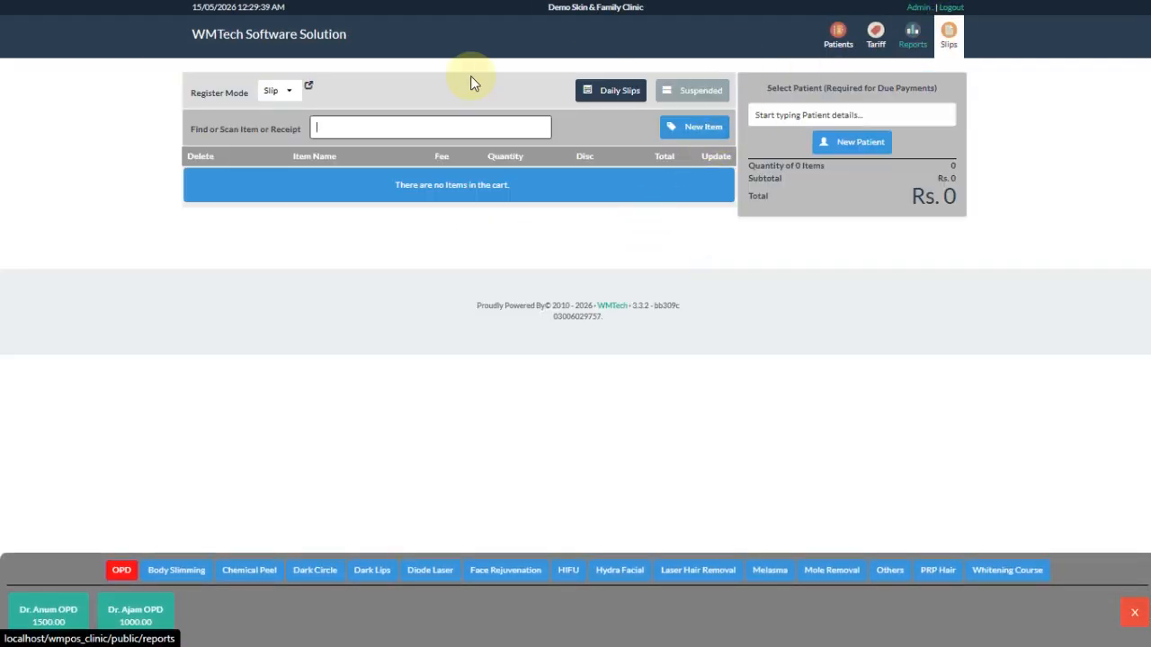
- Add a Dr. Ajam OPD consultation to the slip with a Rs. 200 discount
click(391, 125)
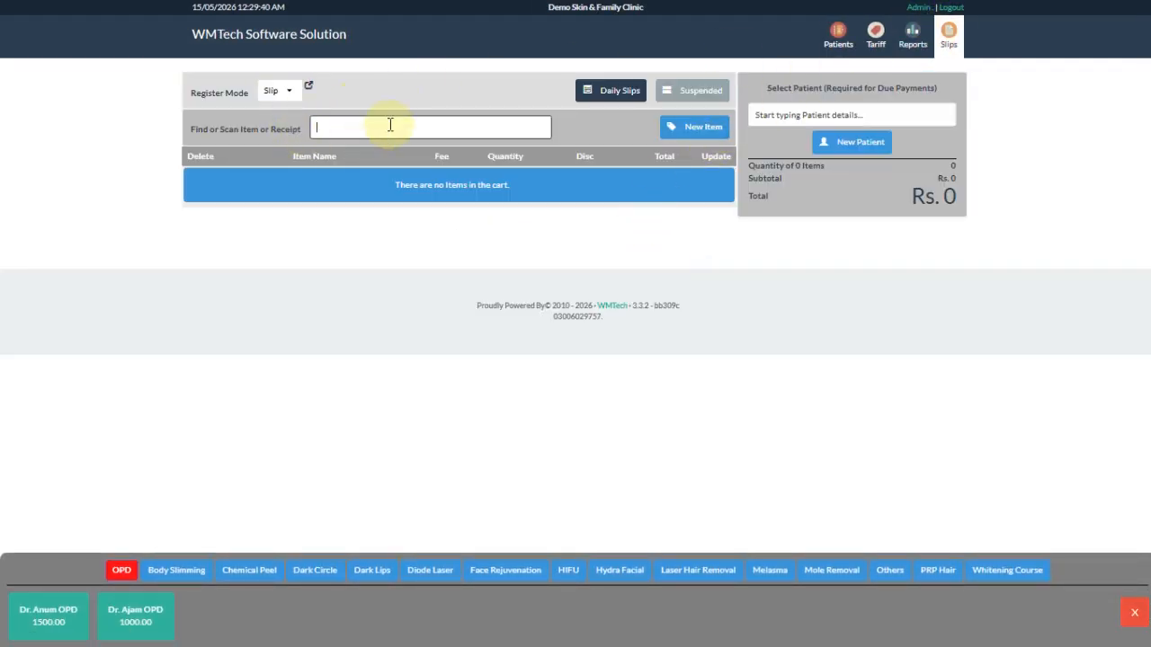
click(137, 617)
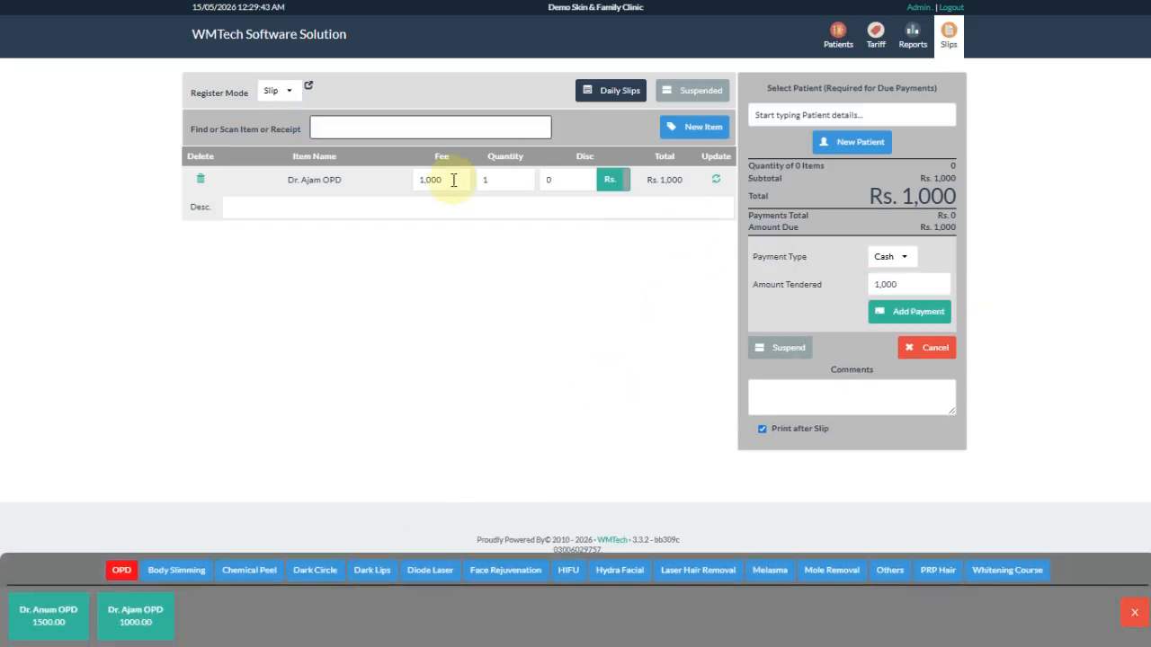
click(557, 179)
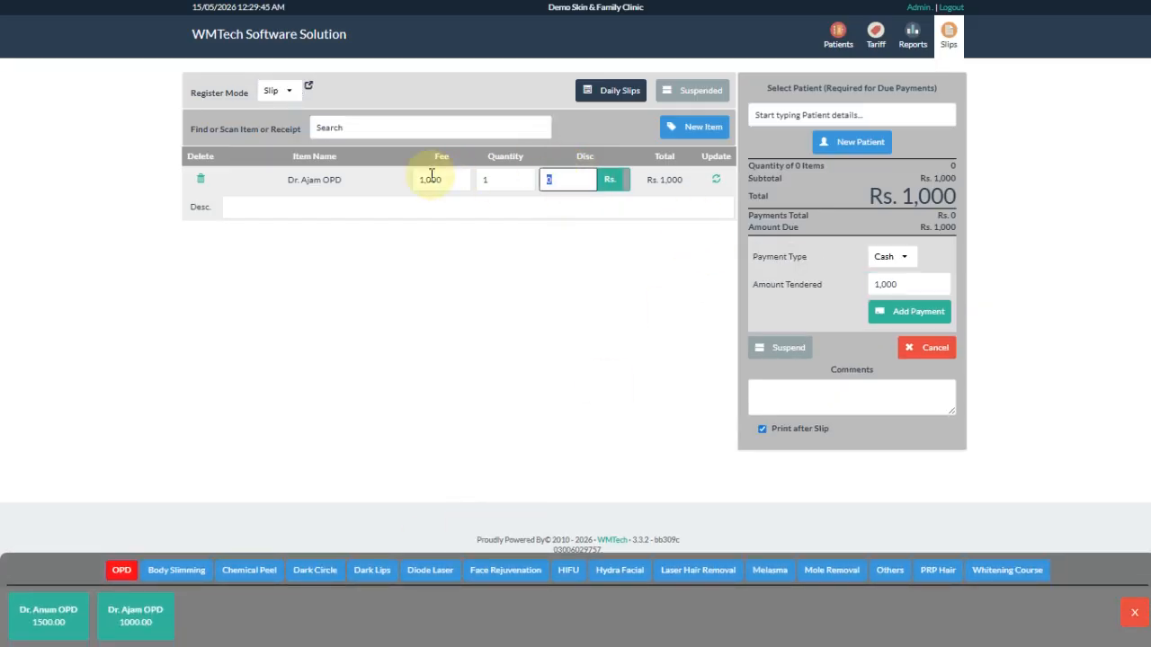
key(Return)
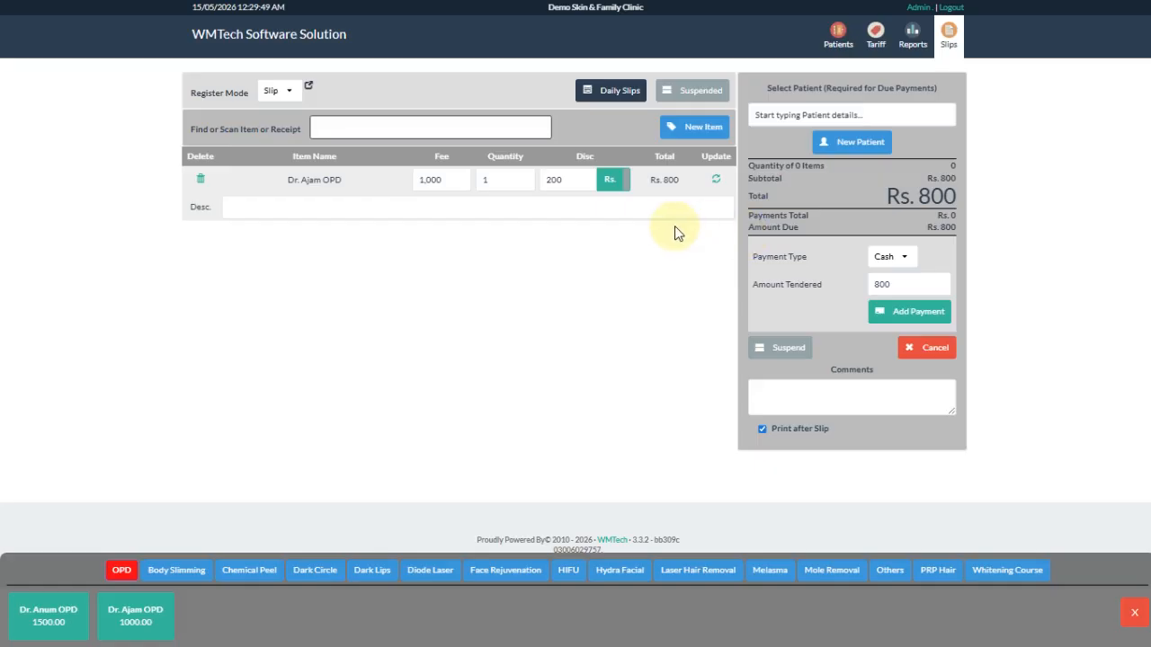
- Attach the existing 40-year-old patient, pay Rs. 800 cash, and issue Token# 2 unprinted
click(850, 111)
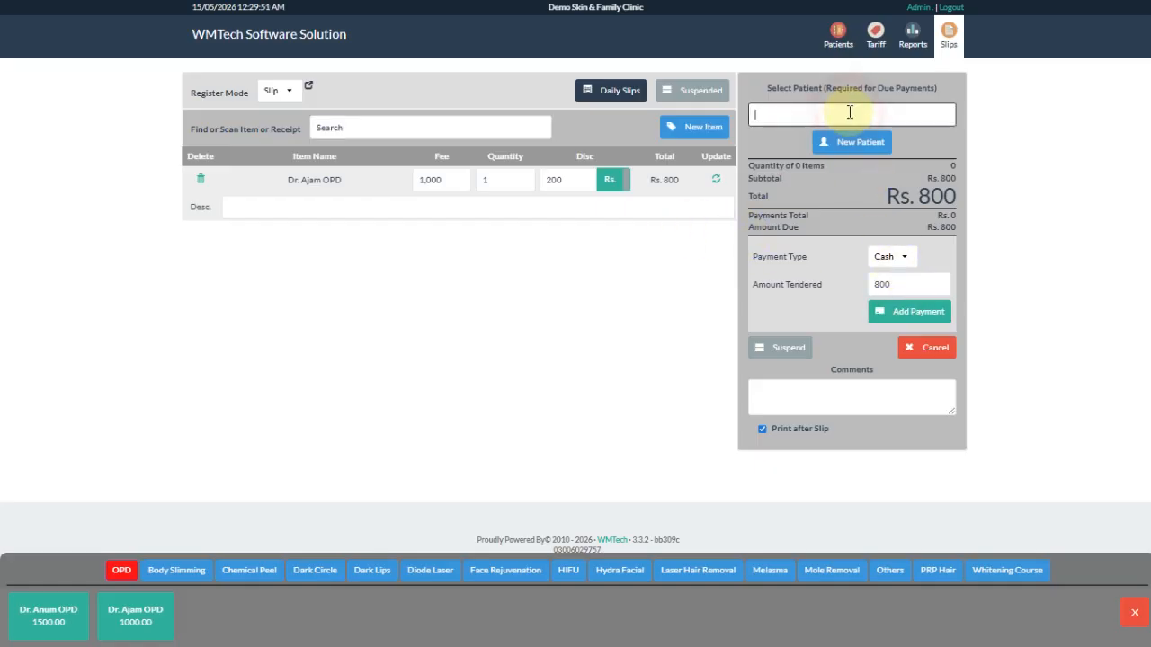
text(030)
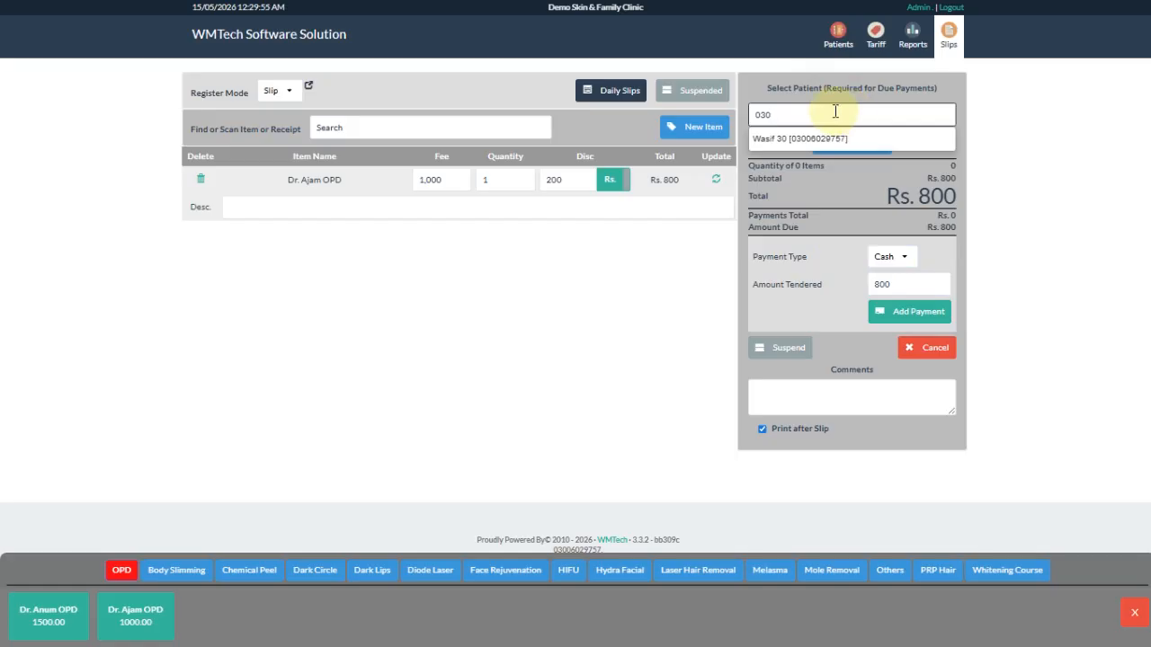
text(khal)
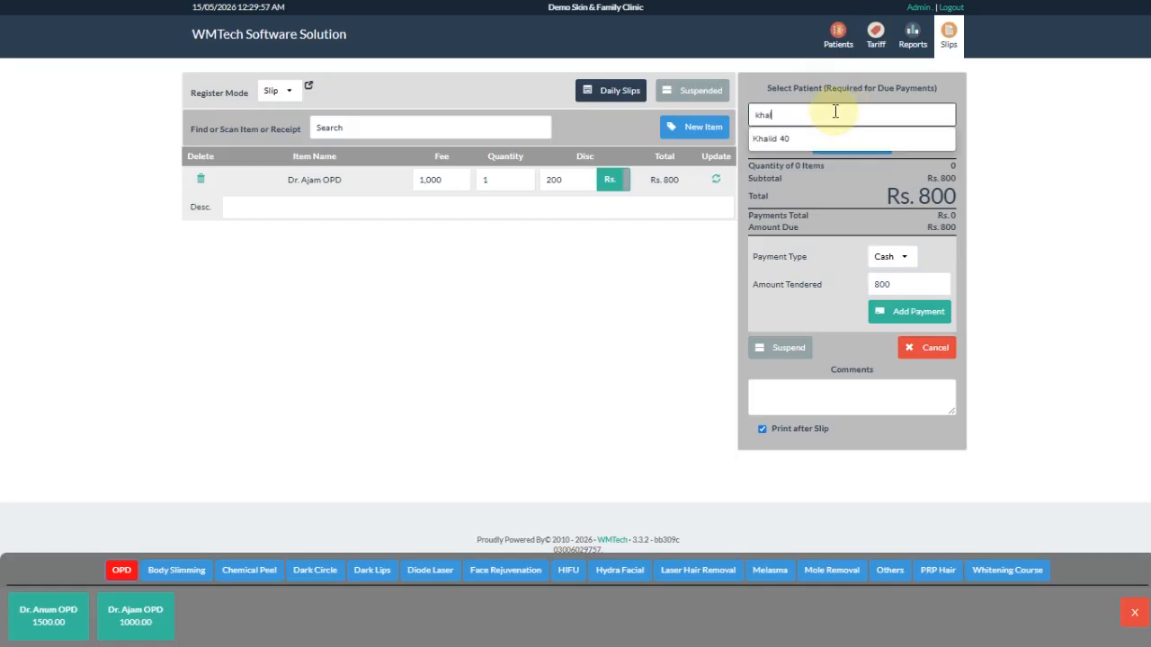
click(807, 139)
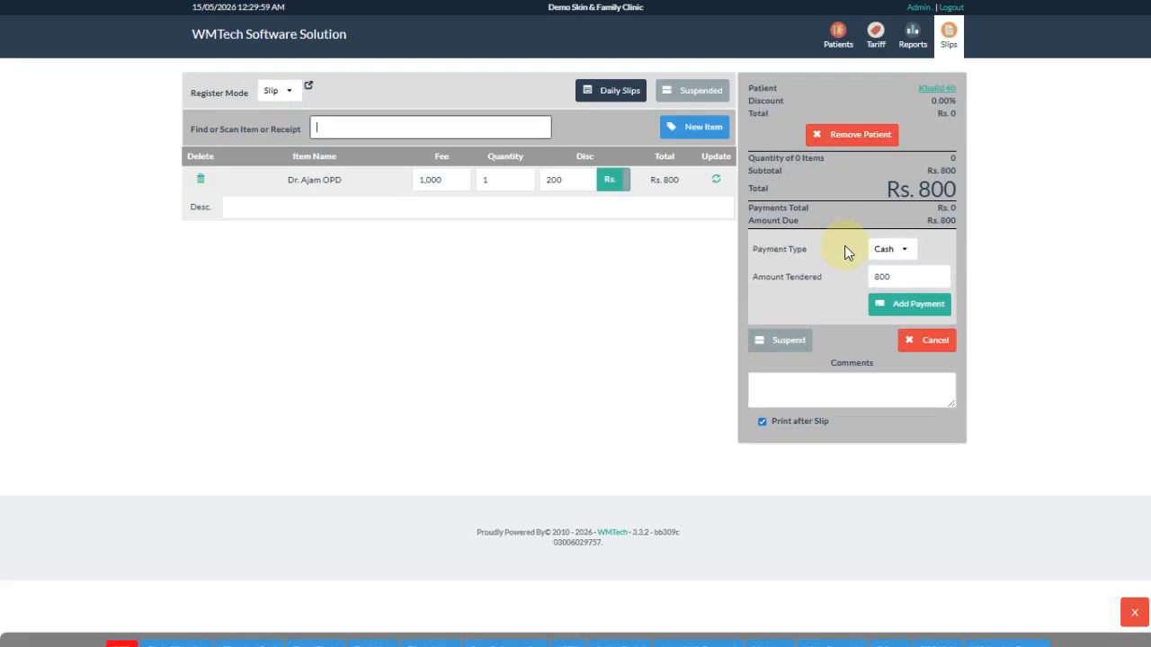
click(913, 302)
click(919, 295)
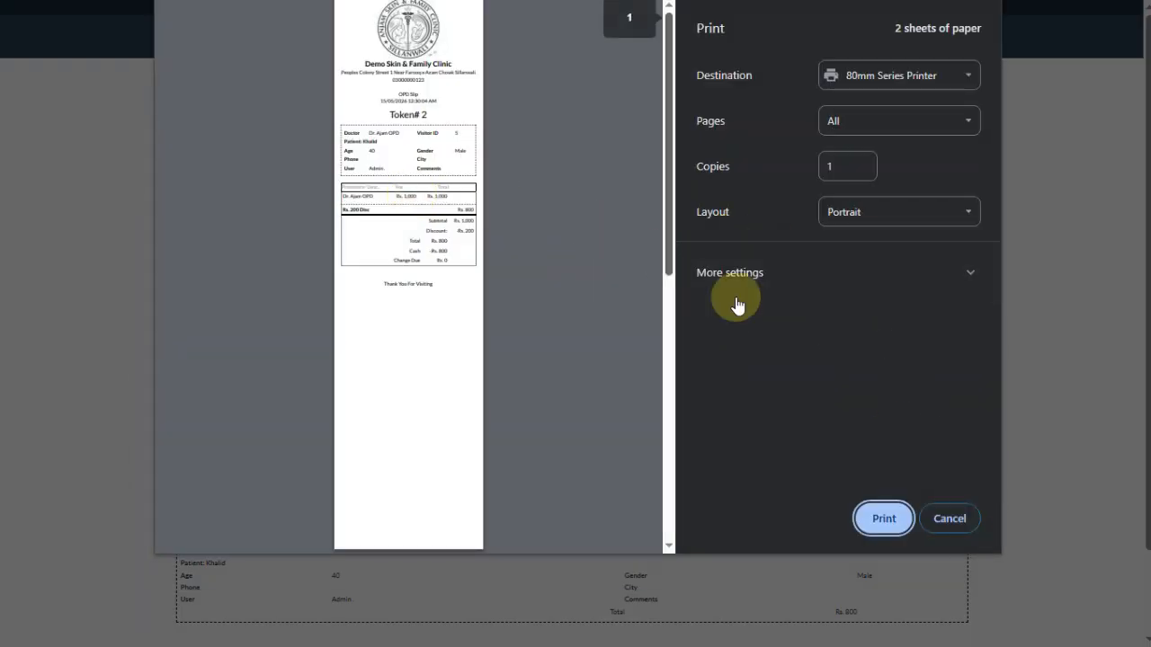
click(950, 518)
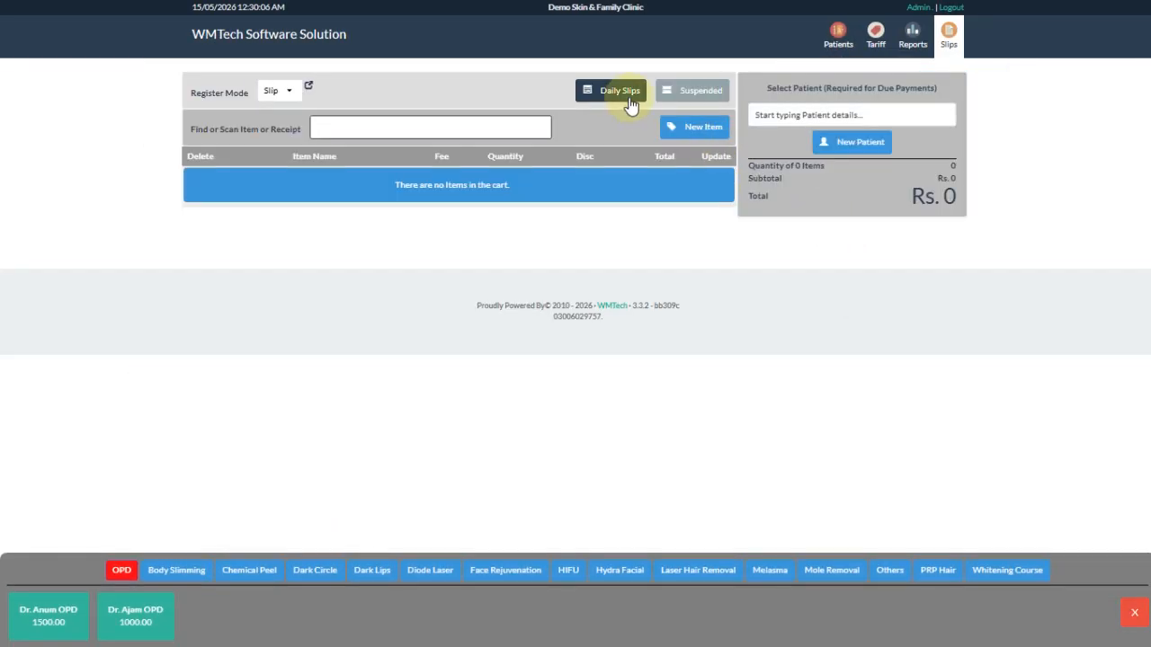
- View today's slips and Token# 2's print preview, then start a new empty slip
click(620, 92)
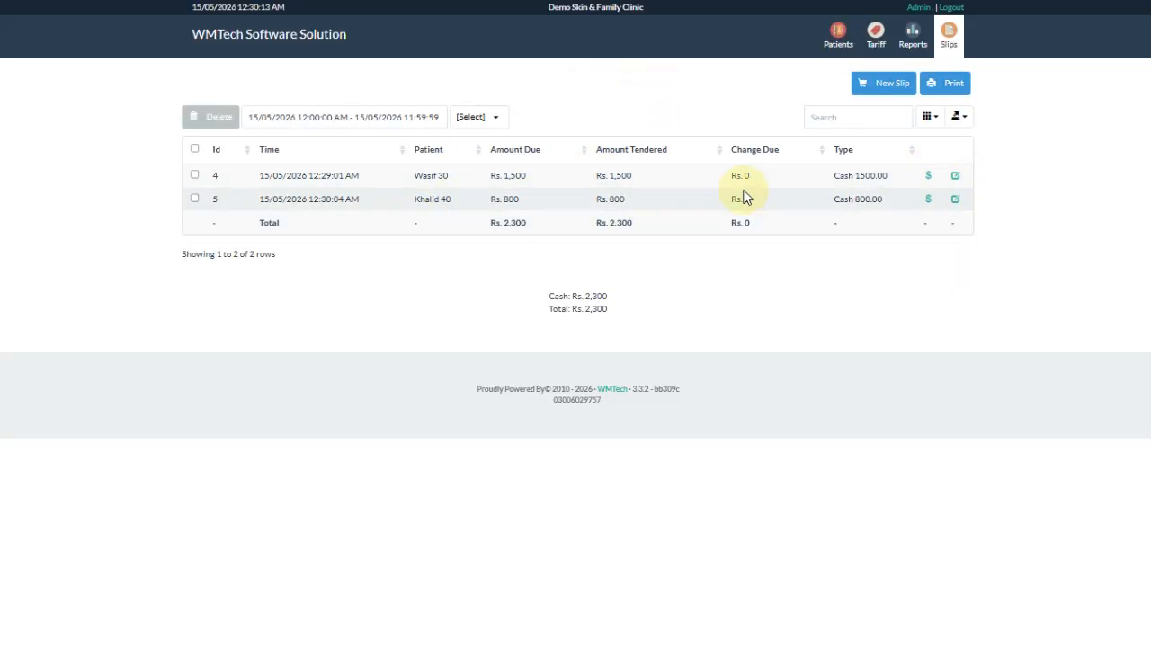
click(929, 200)
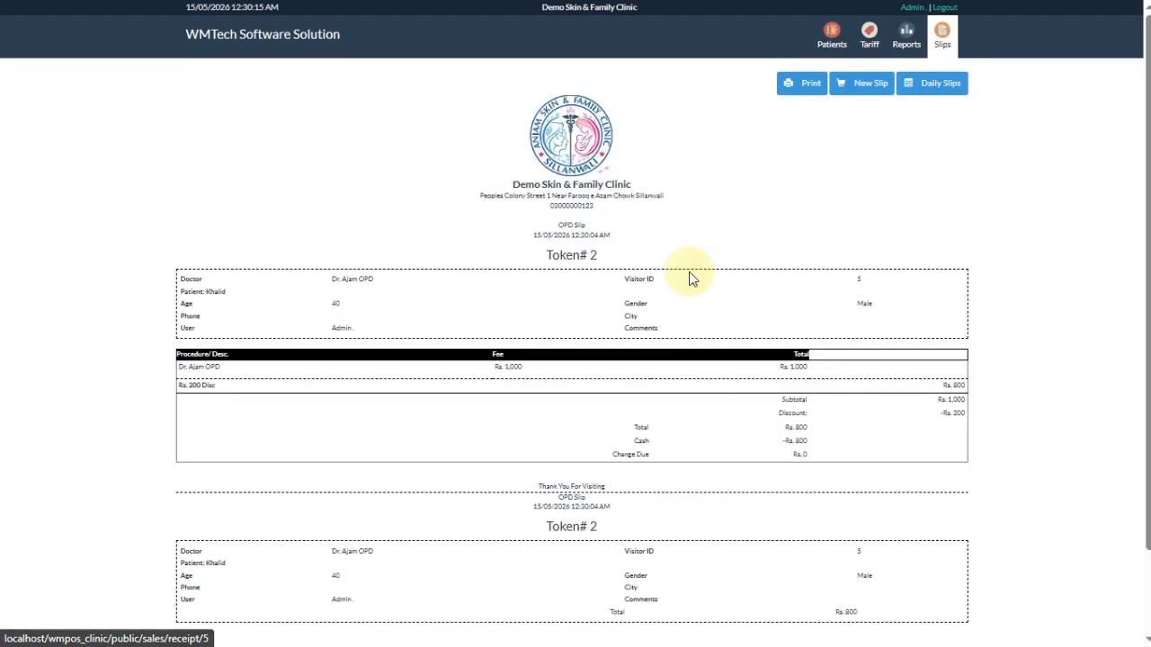
click(808, 95)
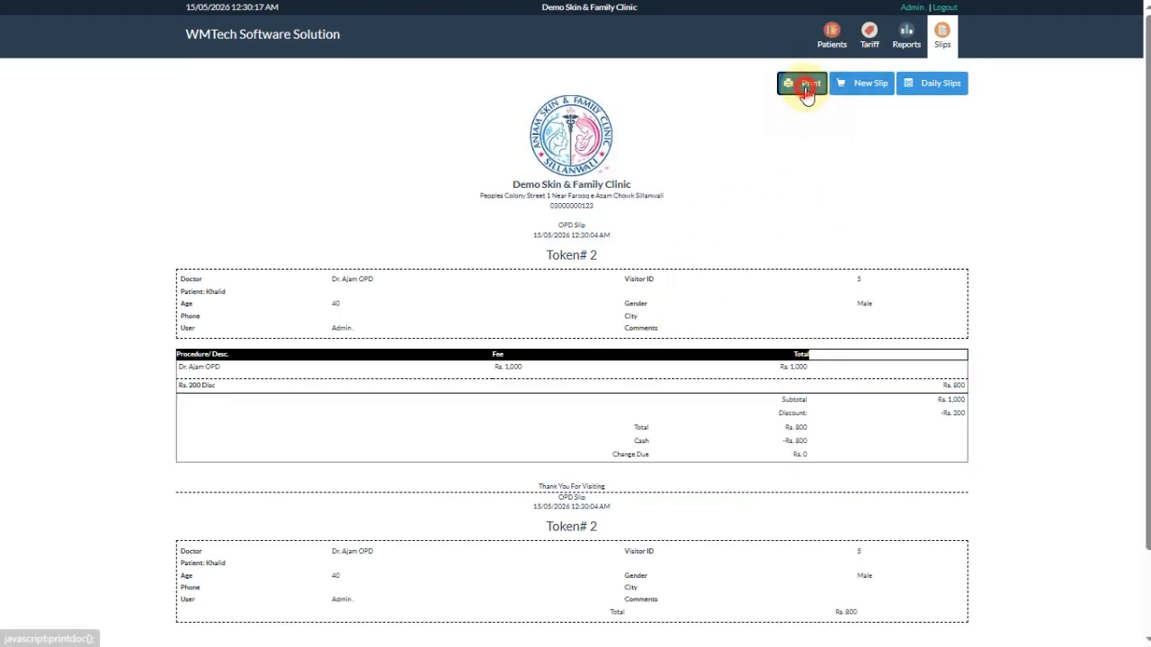
click(949, 519)
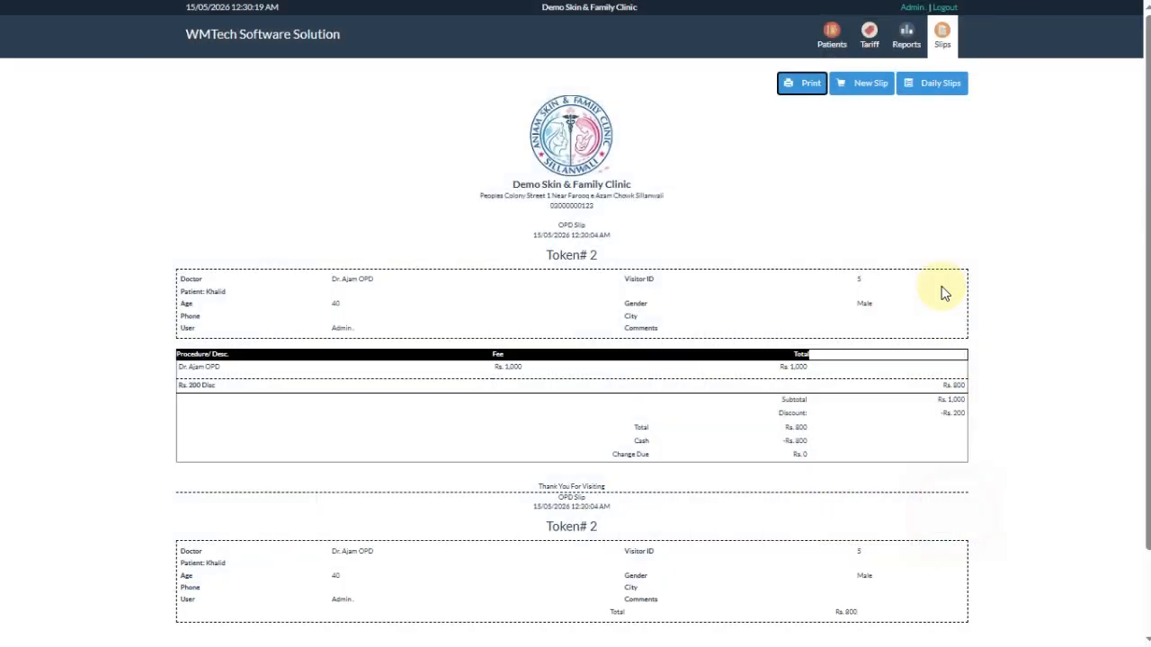
click(886, 88)
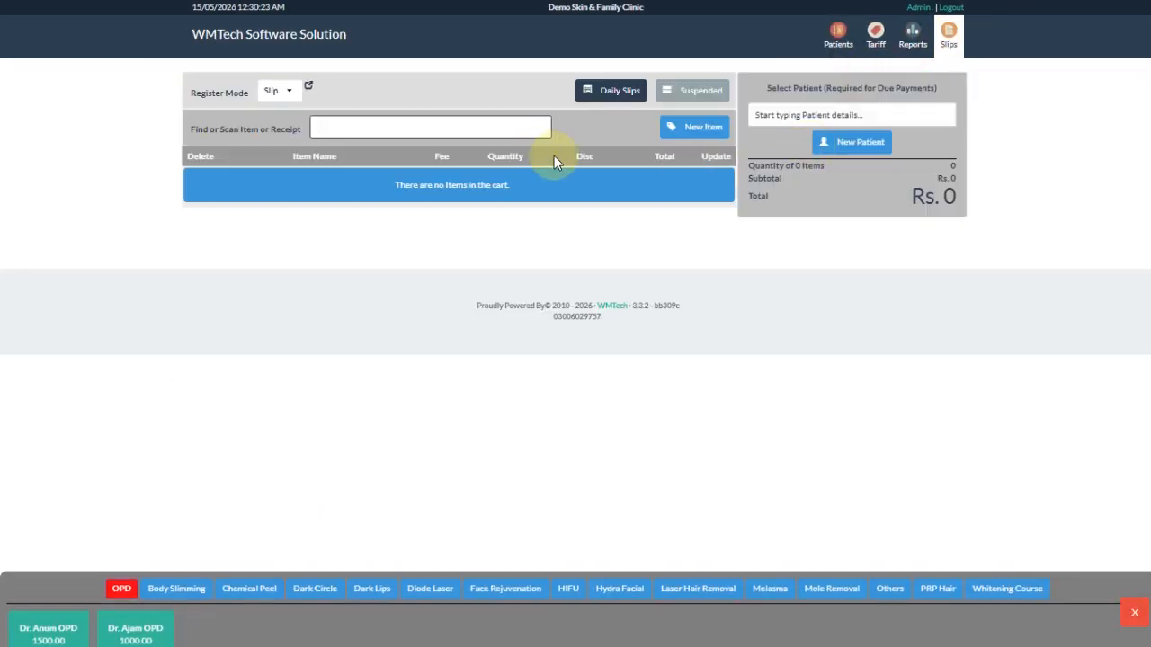
- Add a Dr. Ajam OPD consultation and attach the matching existing patient
click(148, 622)
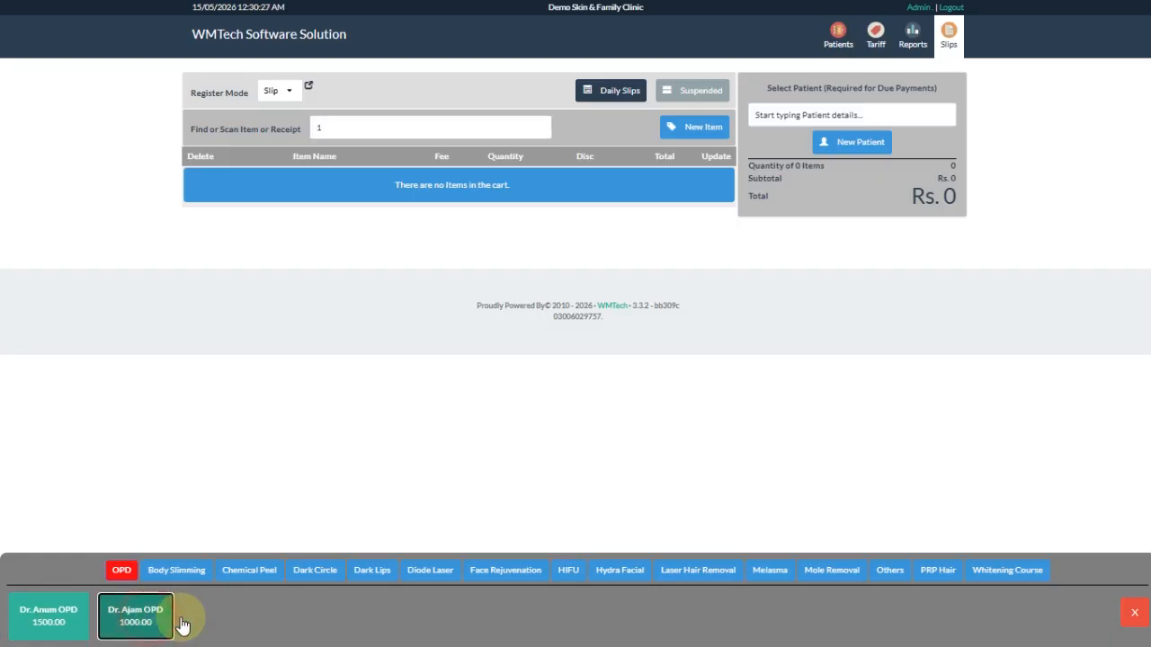
click(851, 111)
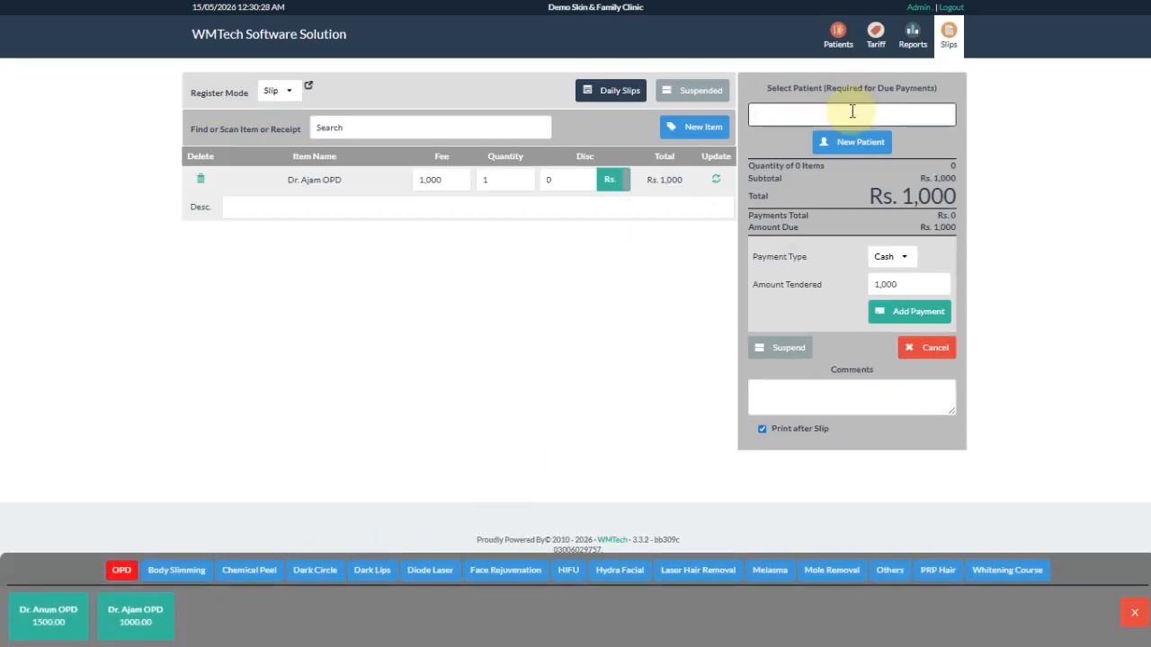
text(was)
key(BackSpace)
text(al)
click(814, 139)
- Pay Rs. 1,000 cash, issue Token# 3 without printing, and list today's Rs. 3,300 slips
click(919, 305)
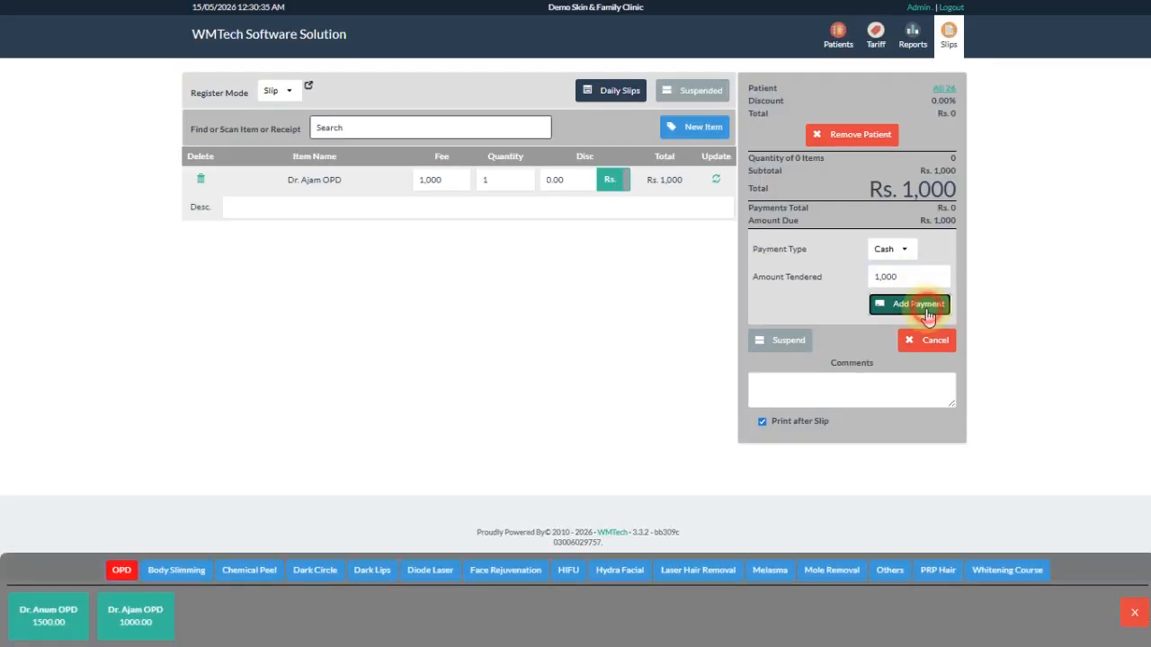
click(924, 305)
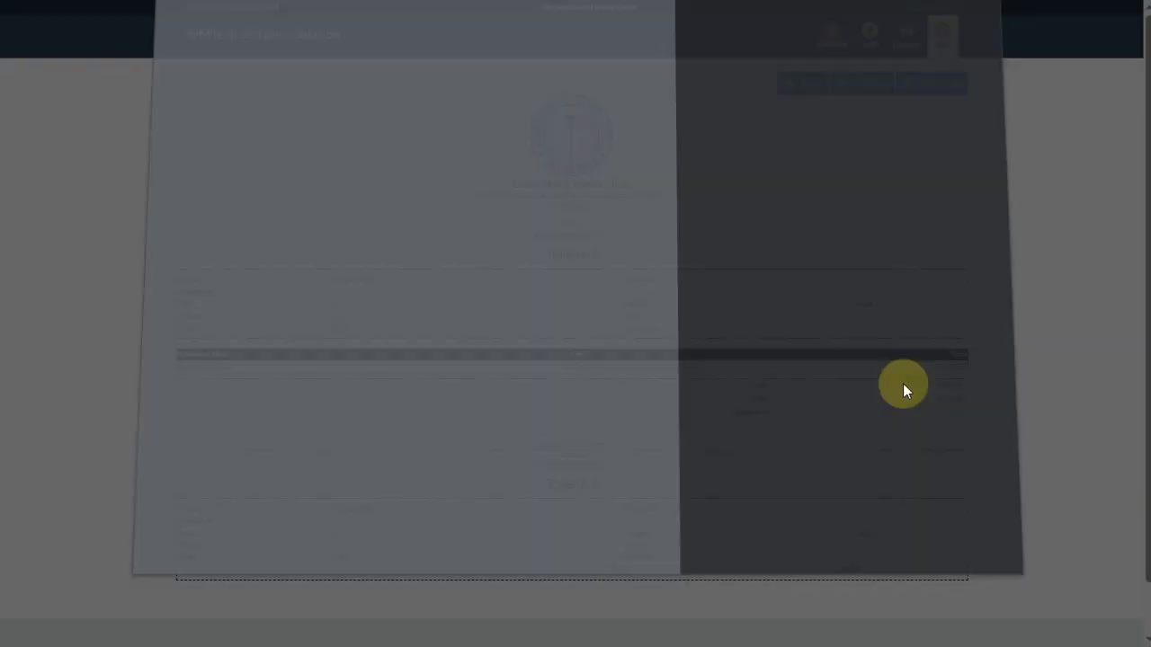
click(950, 522)
click(611, 103)
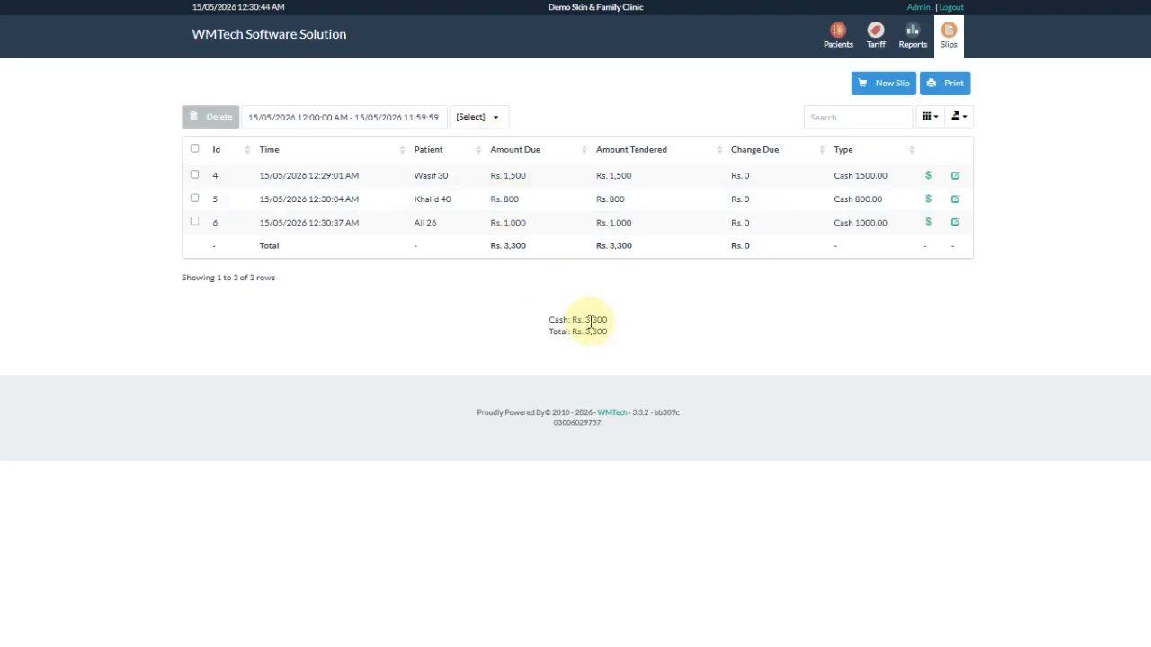
- Start a Dr. Anum OPD slip and register a new 55-year-old patient by name and age
click(949, 39)
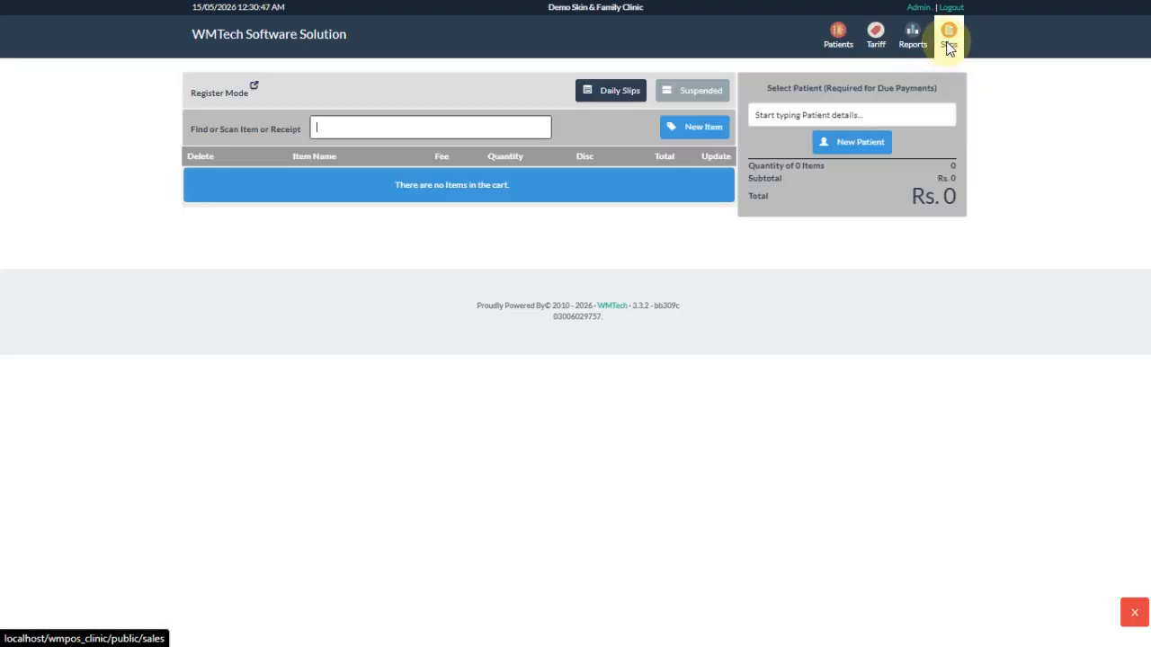
click(72, 619)
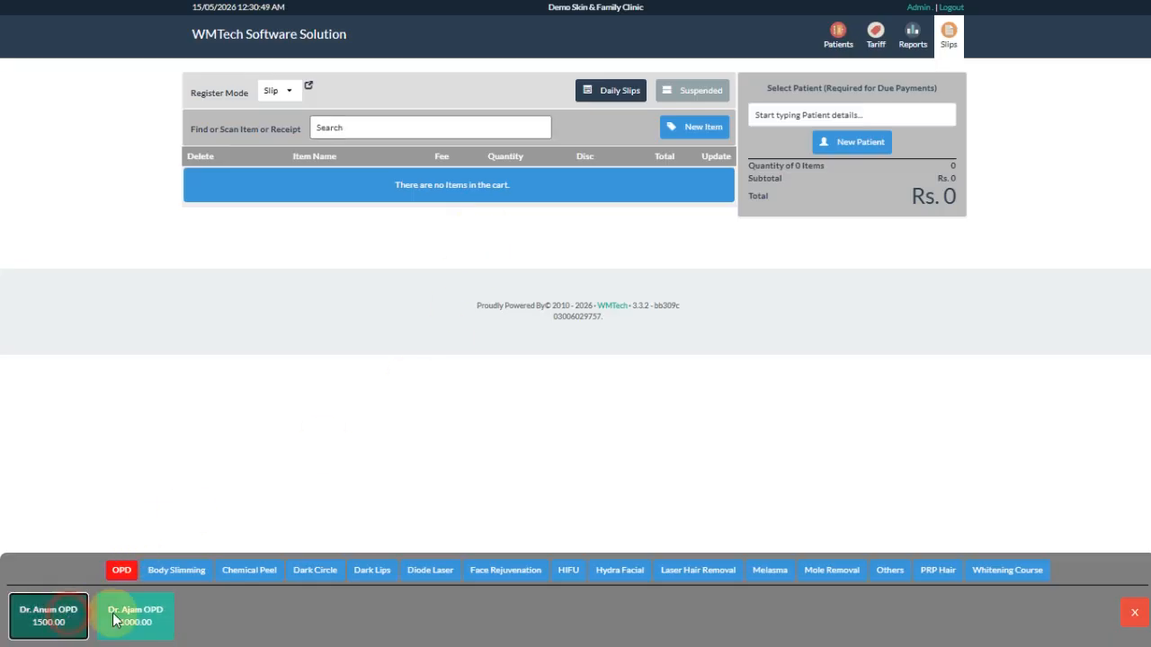
click(835, 142)
click(603, 189)
text(rashif)
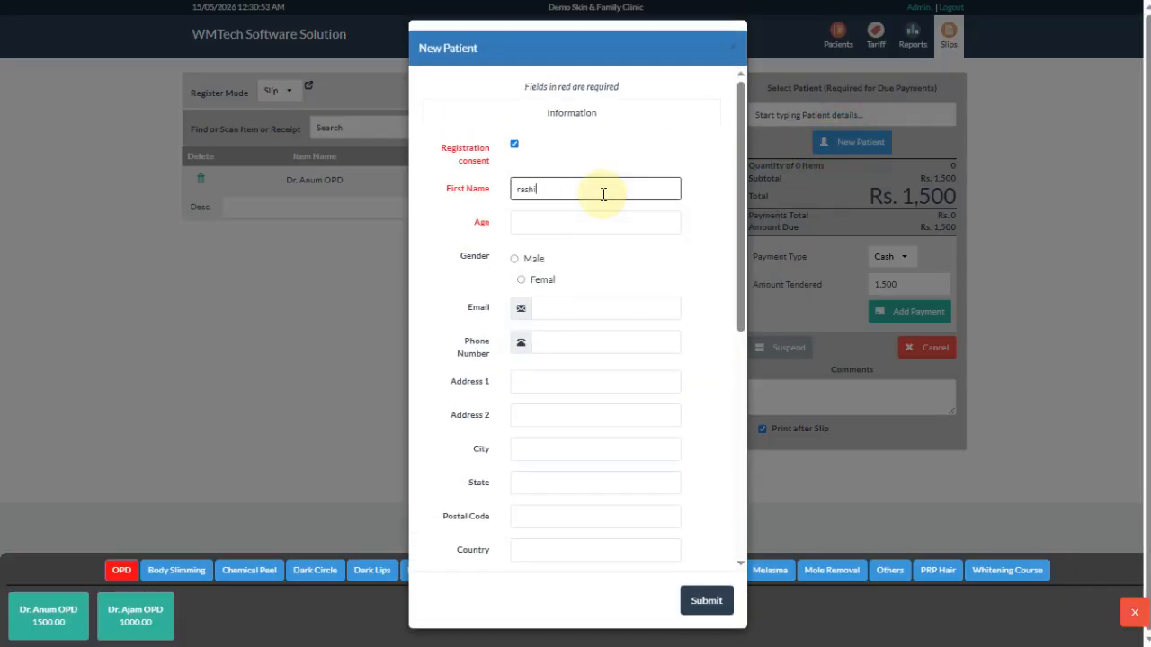
key(Tab)
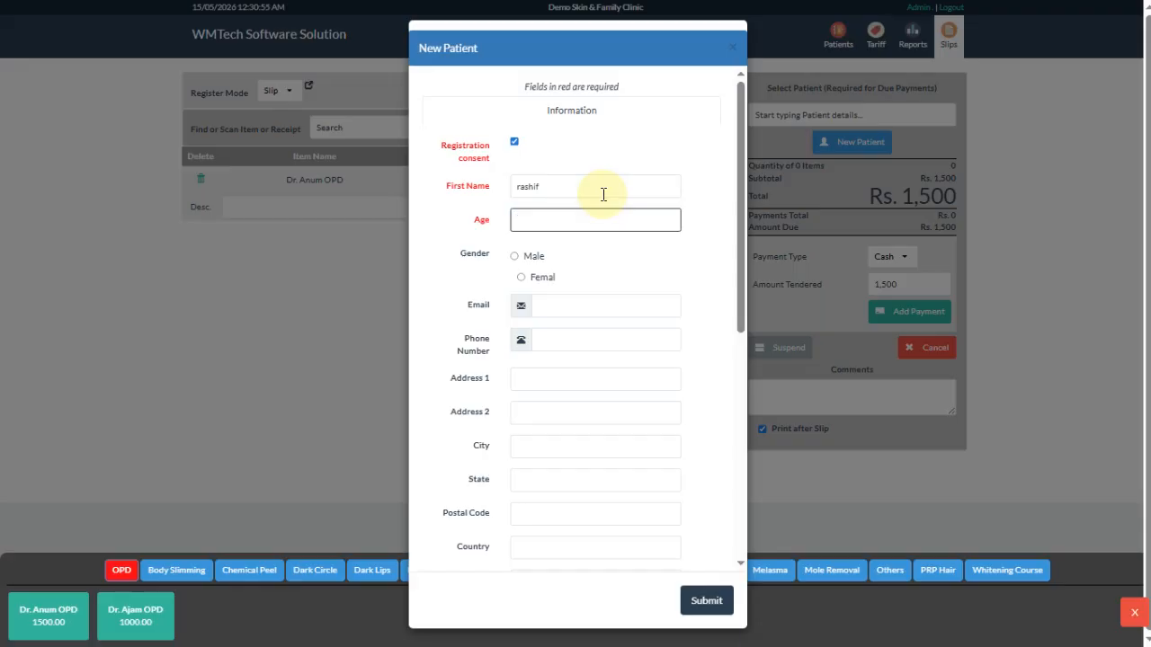
click(707, 600)
- Record a Rs. 1,500 online payment and complete the slip without printing
click(890, 249)
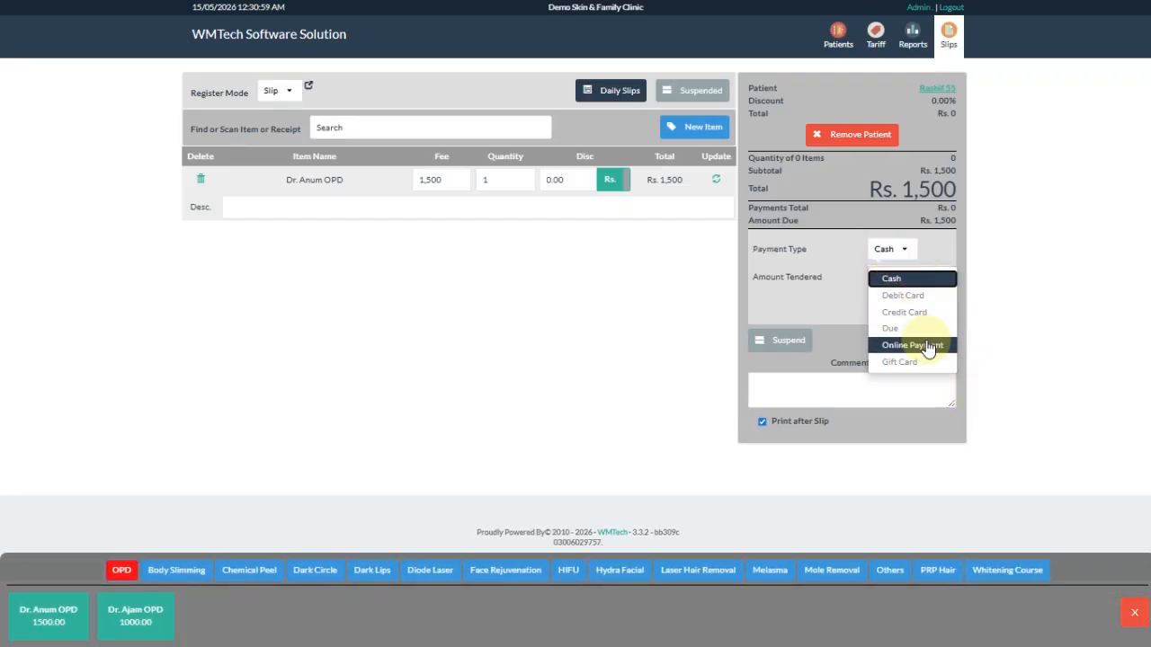
click(910, 342)
click(904, 303)
click(911, 293)
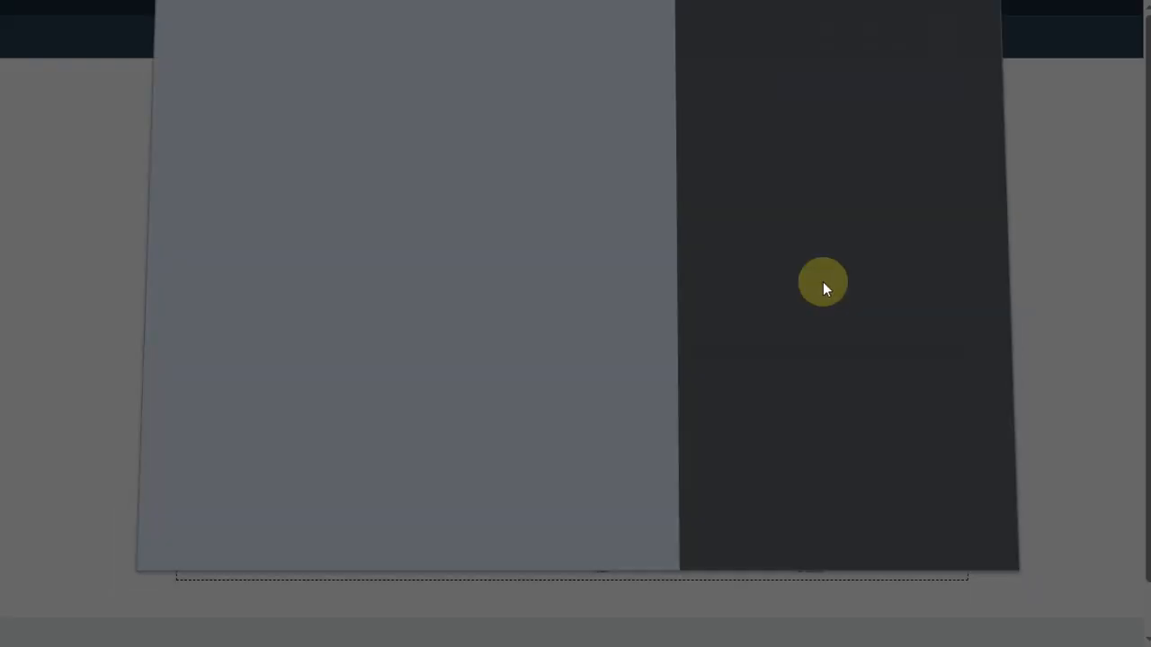
click(951, 519)
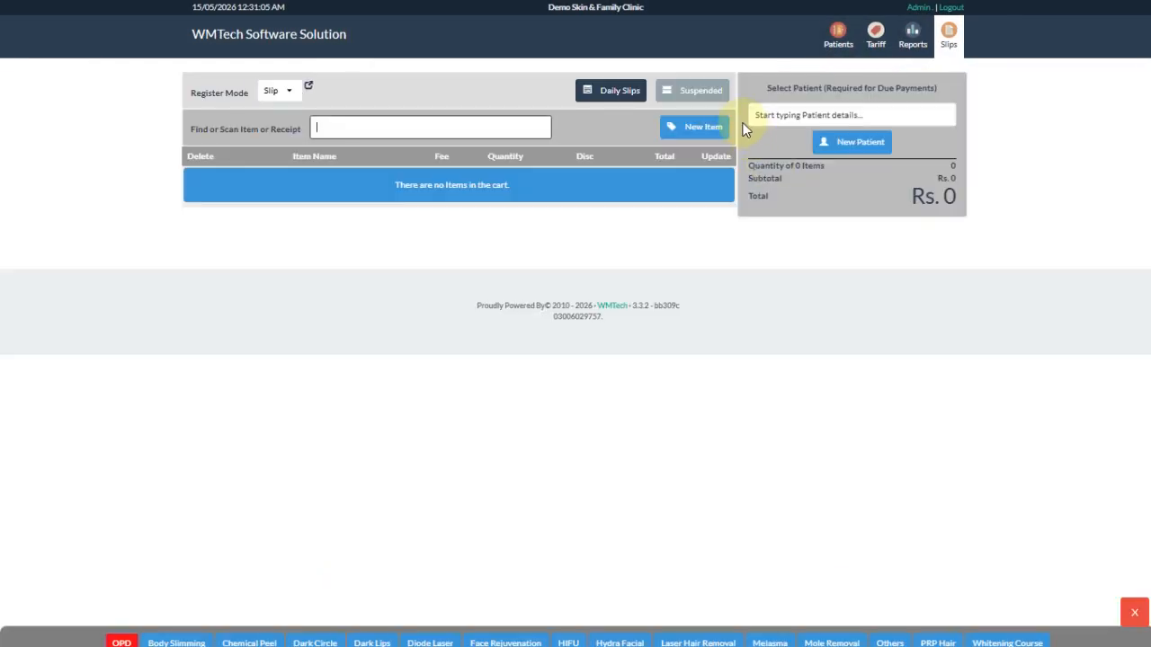
- Check Daily Slips for today's four slips totalling Rs. 4,800, then go to Reports
click(614, 91)
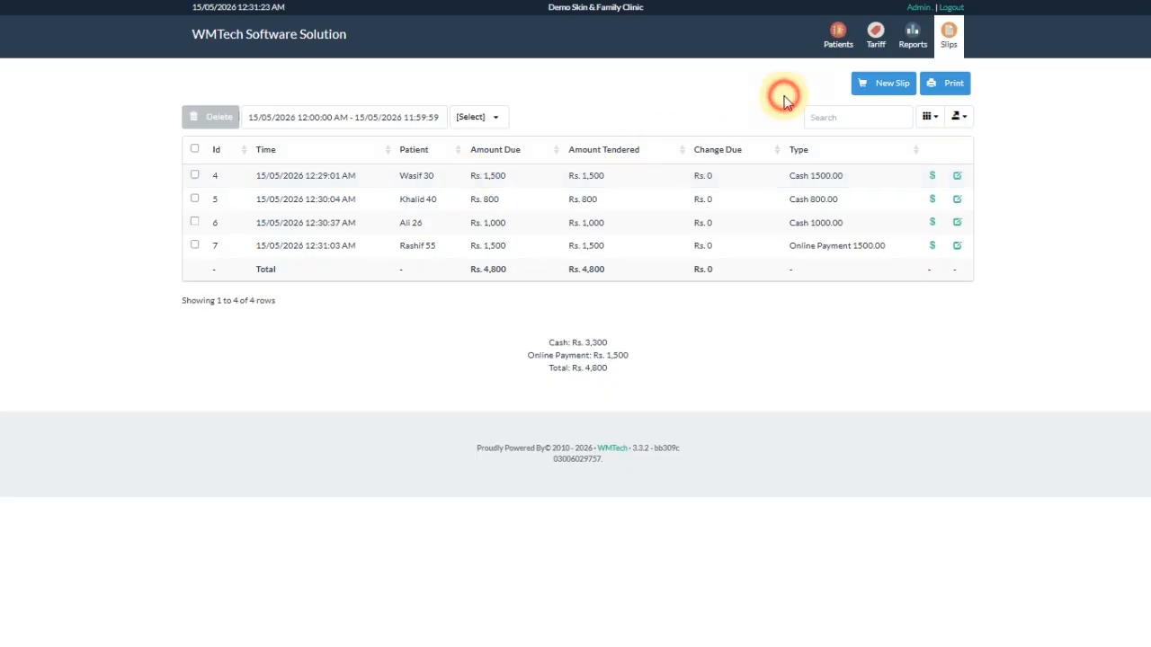
click(907, 36)
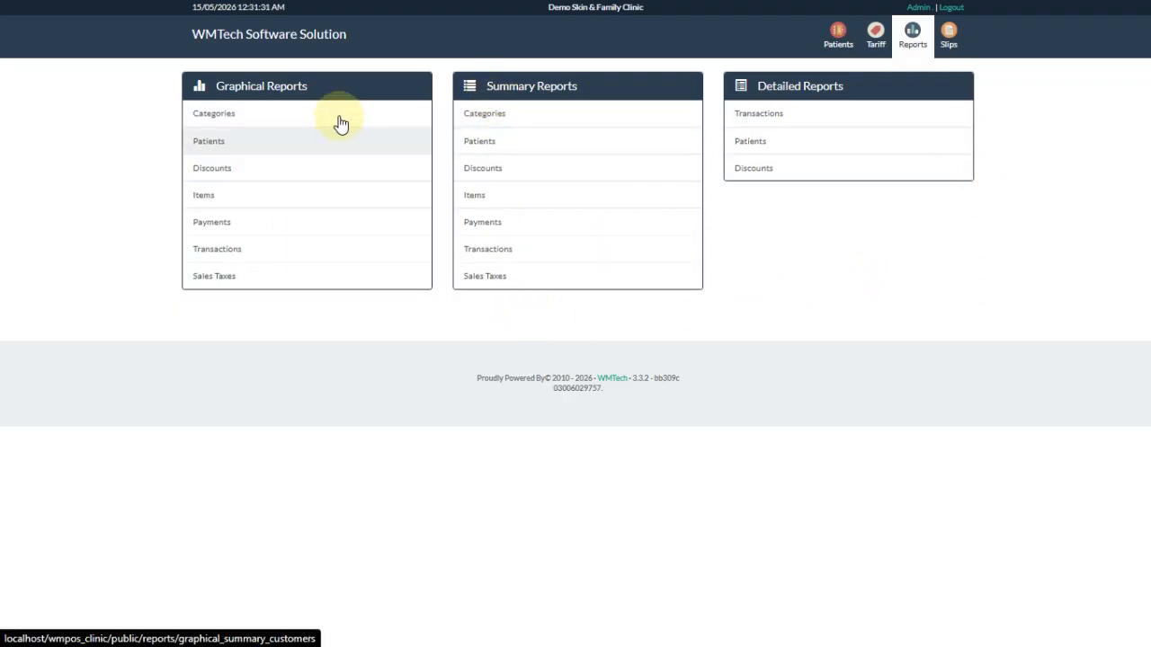
- Generate the Categories chart for 01/05/2026–15/05/2026, showing OPD at 100% of Rs. 4,800
click(253, 121)
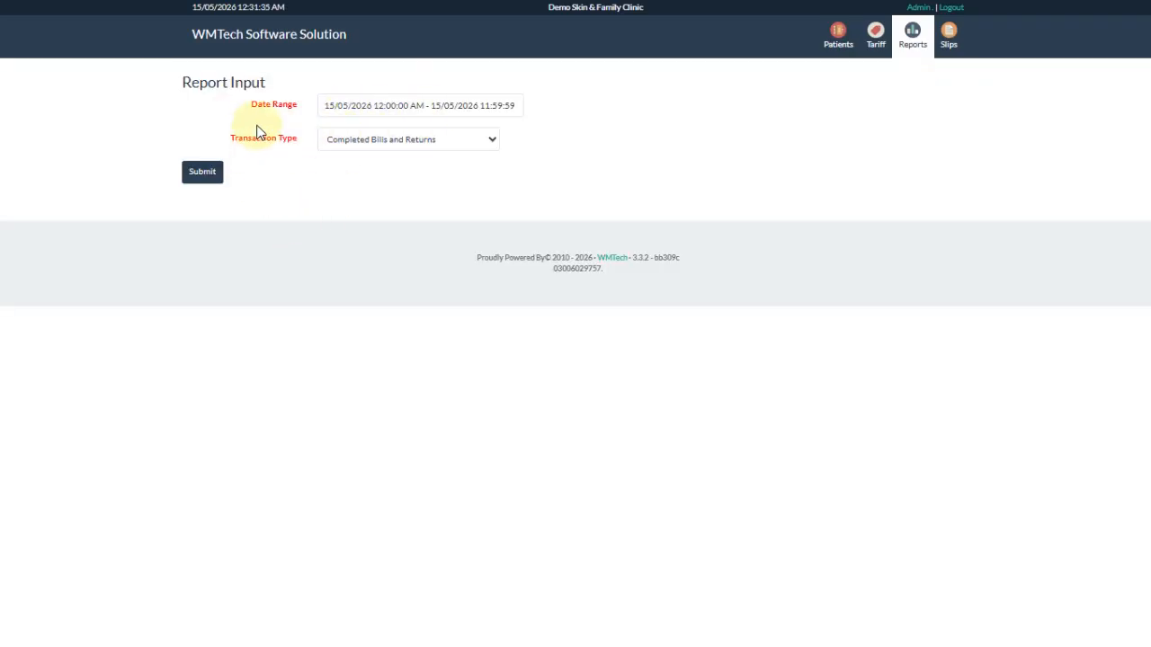
click(390, 108)
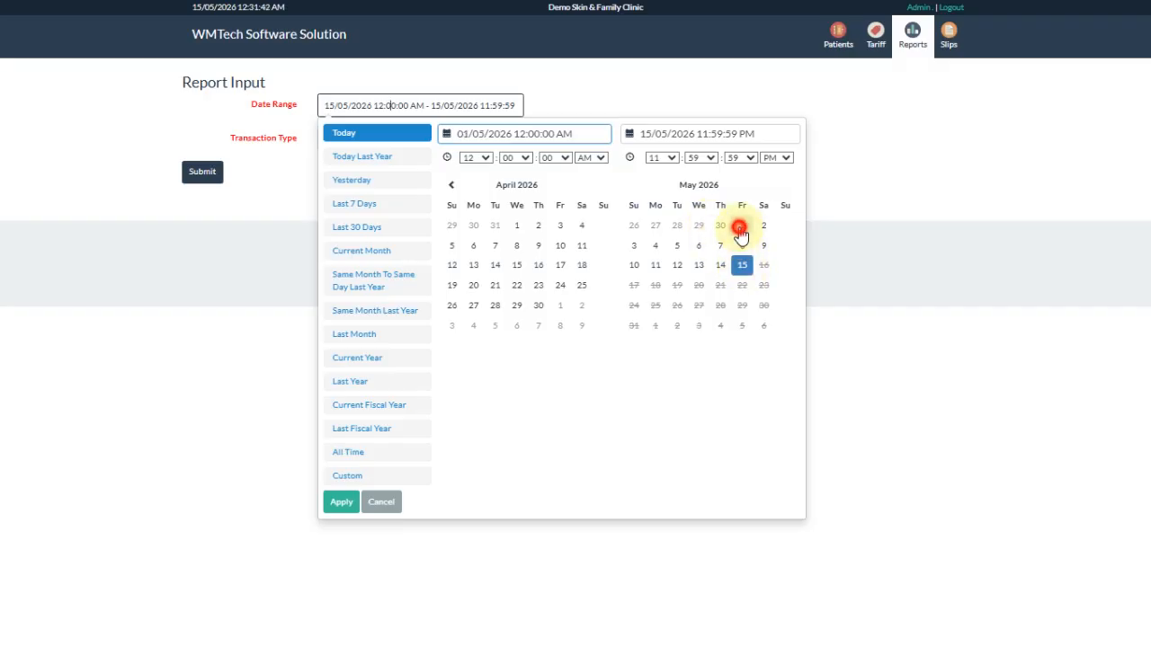
click(740, 230)
click(742, 267)
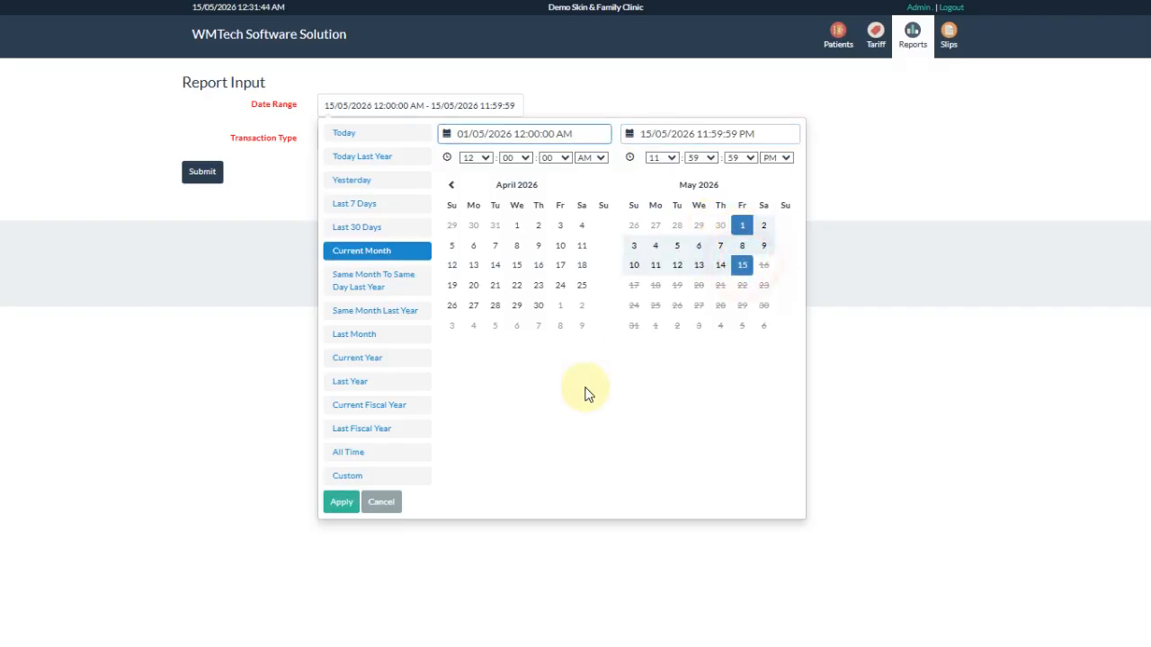
click(342, 503)
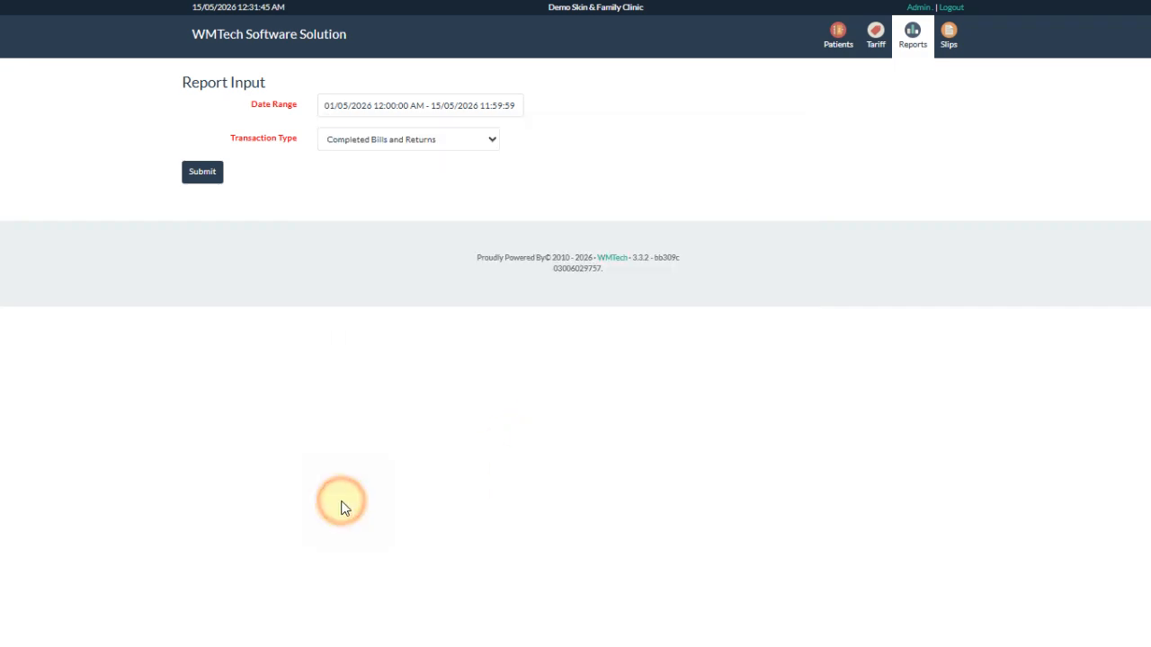
click(212, 174)
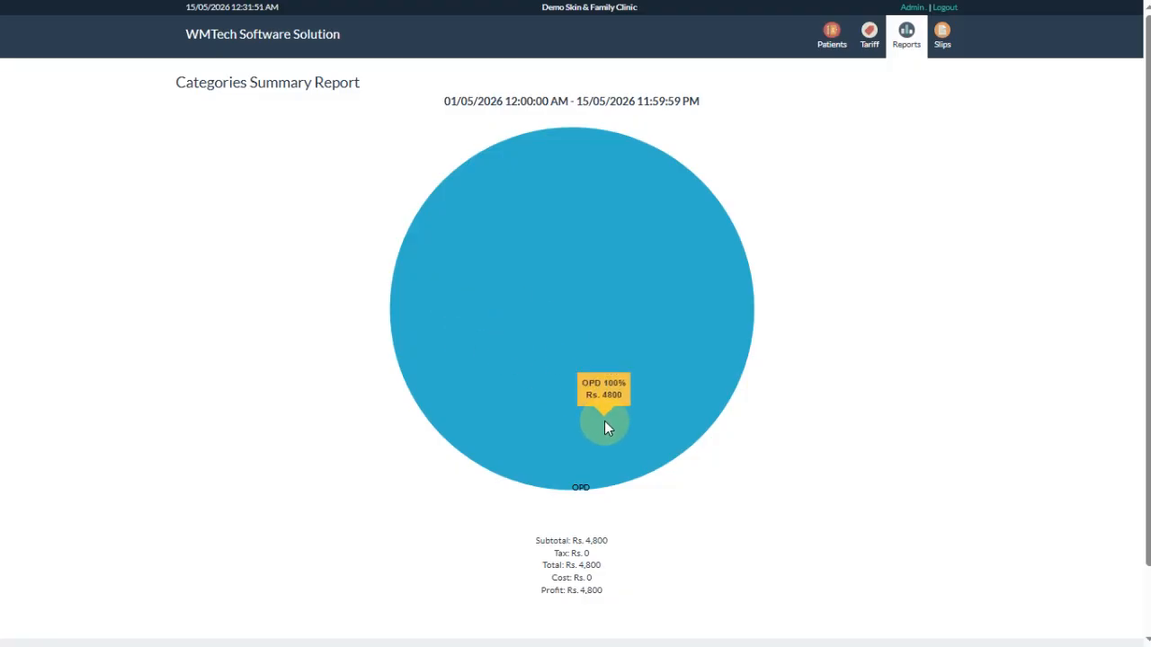
click(910, 45)
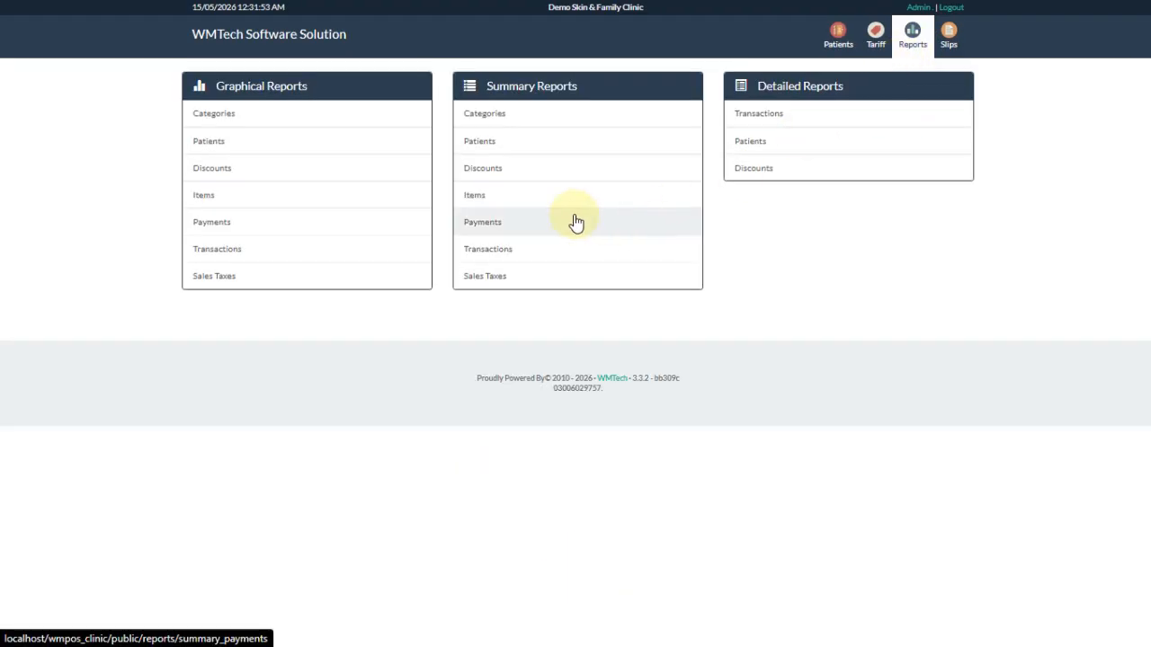
- Generate today's Items Summary: Dr. Ajam OPD Rs. 1,800 and Dr. Anum OPD Rs. 3,000, totalling 4,800
click(516, 197)
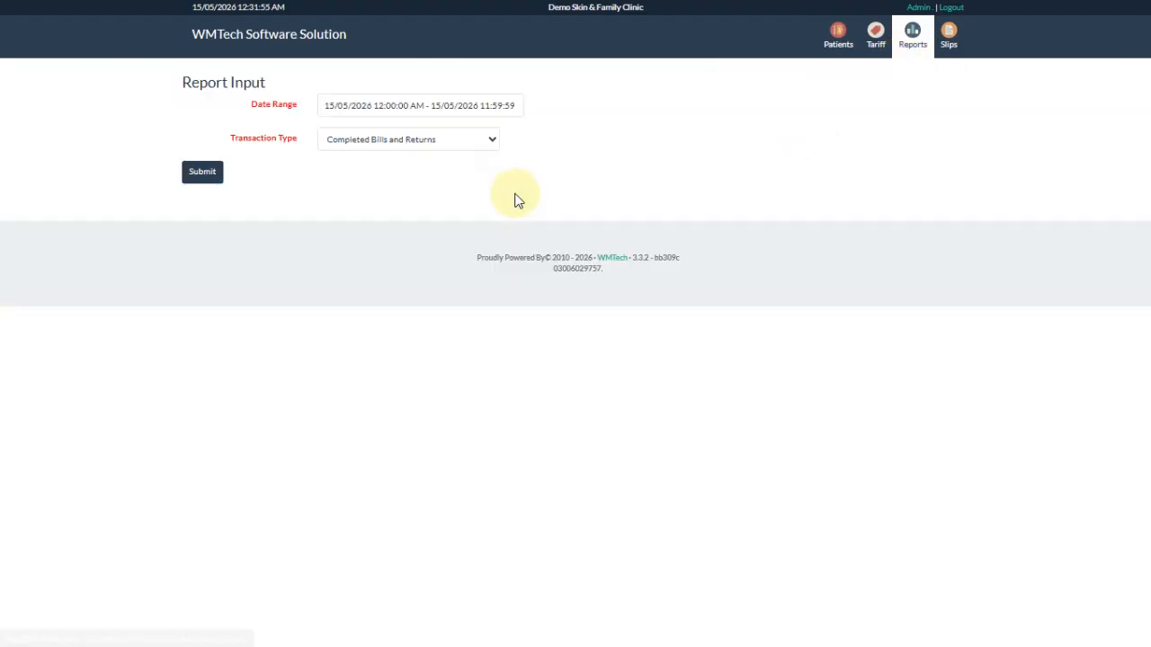
click(192, 178)
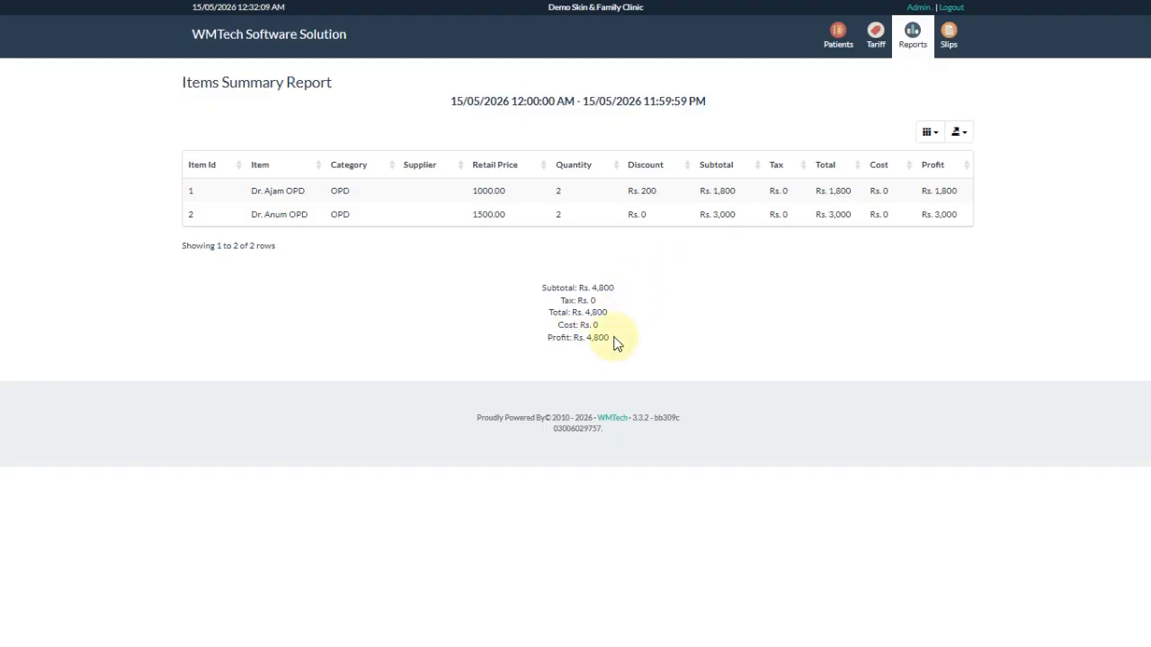
drag(611, 339, 585, 339)
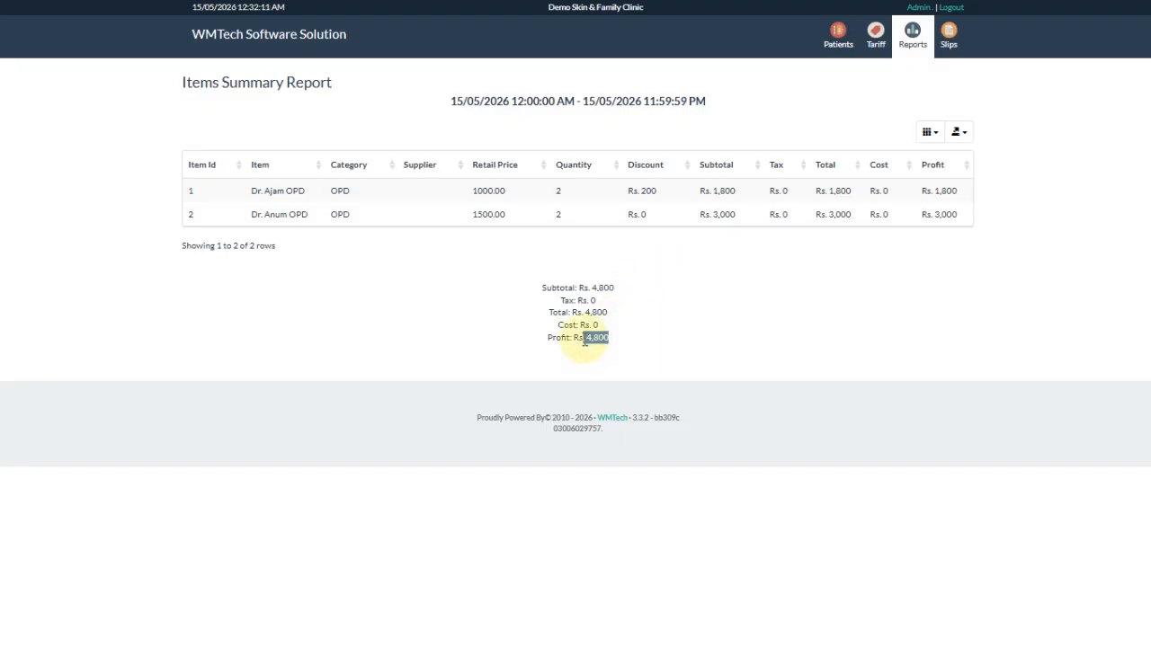
- Generate today's Patients Summary report
click(913, 38)
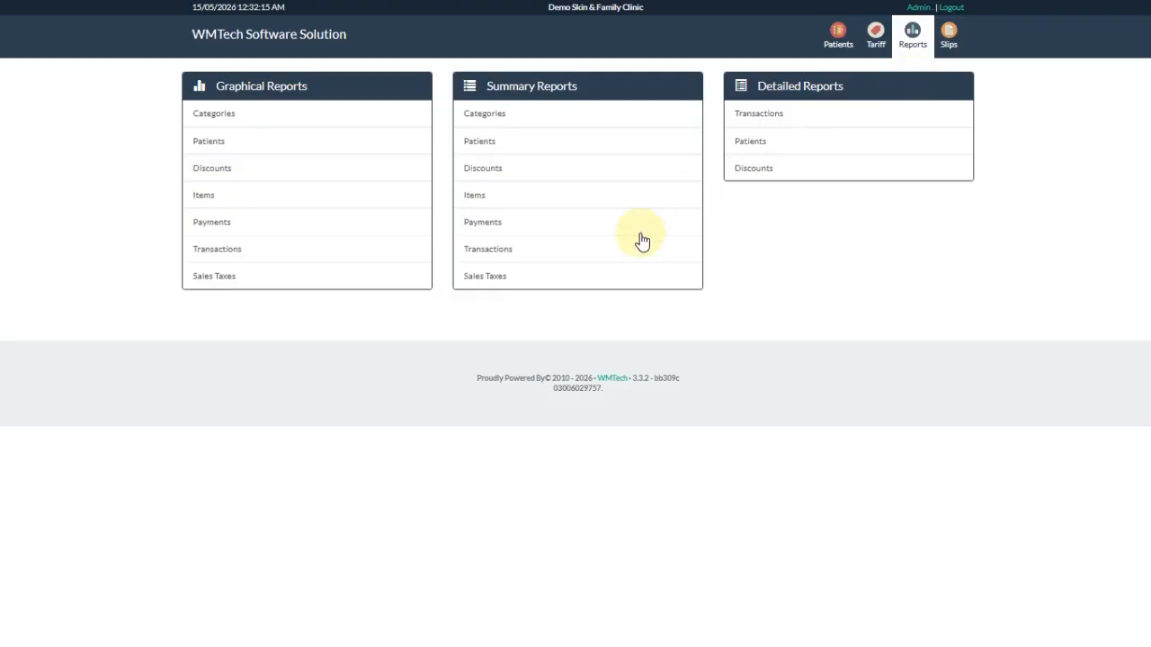
click(570, 142)
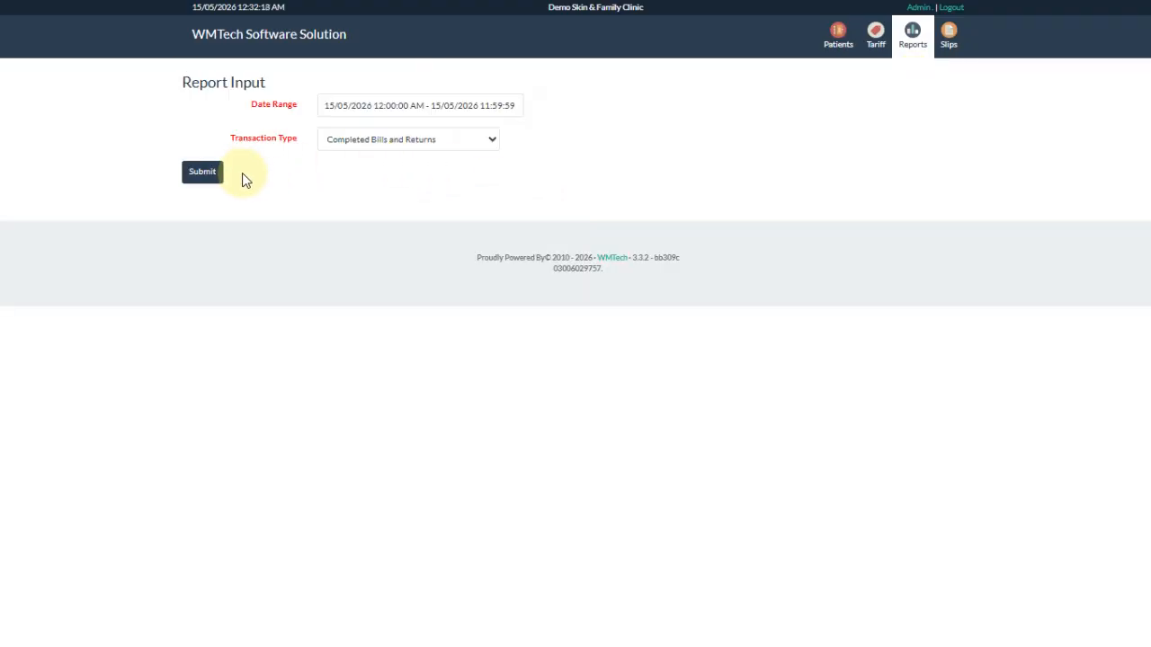
click(209, 178)
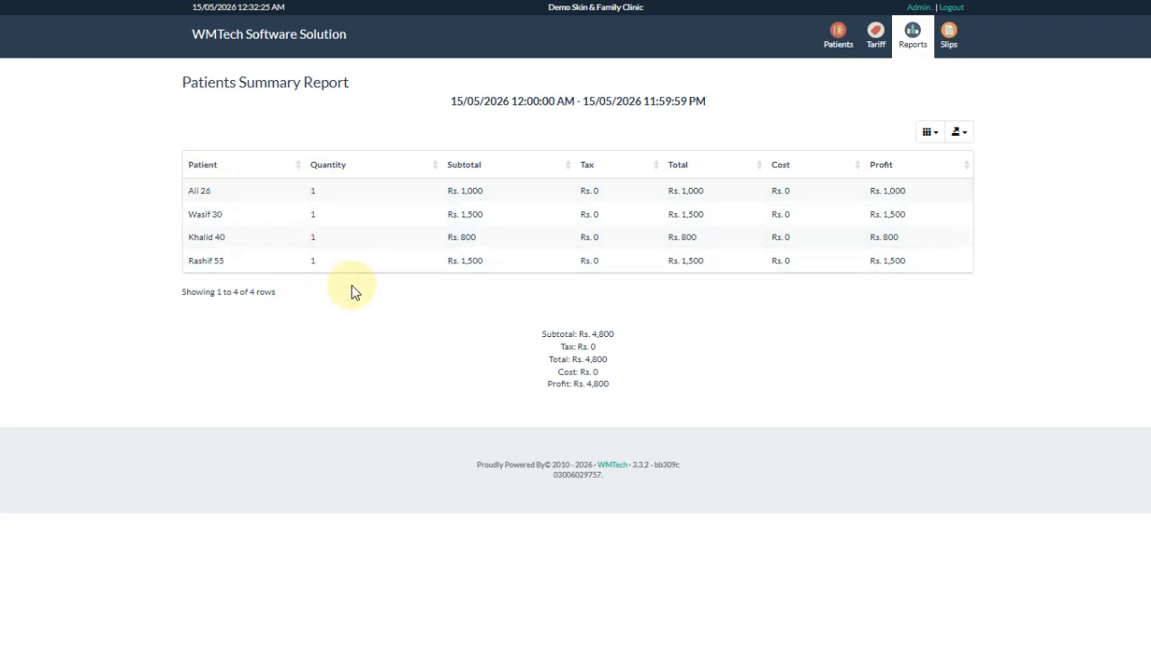
- Rerun the Patients Summary for the Last 30 Days (Rs. 4,800), then open the Transactions detailed report form
click(921, 56)
click(505, 144)
click(411, 106)
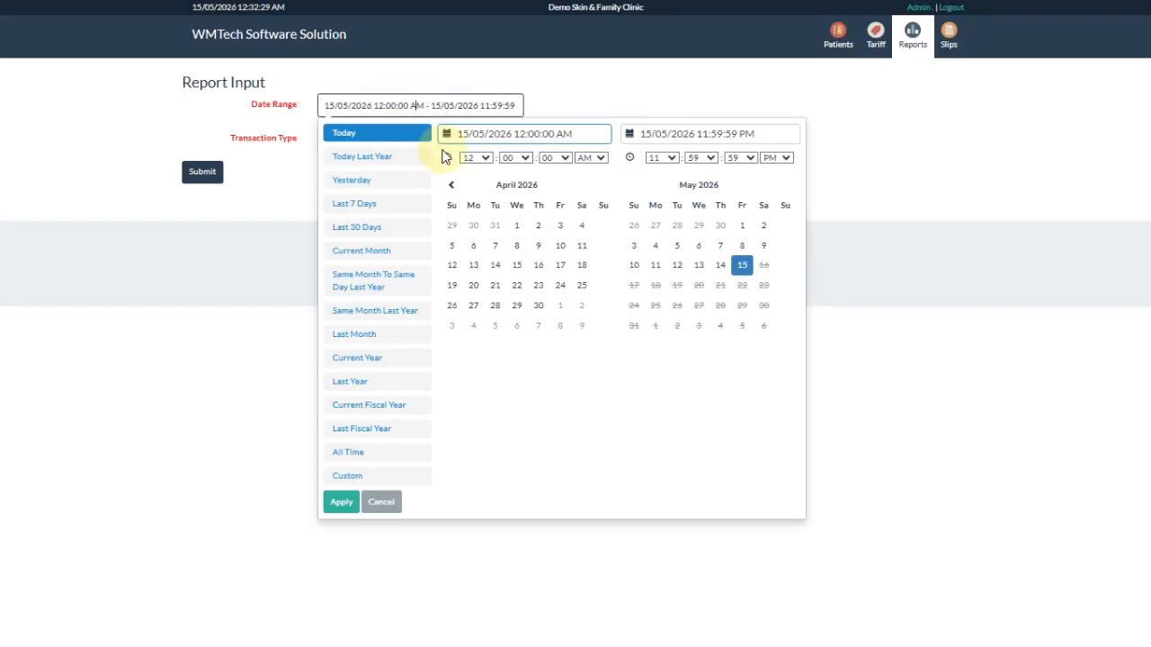
click(374, 456)
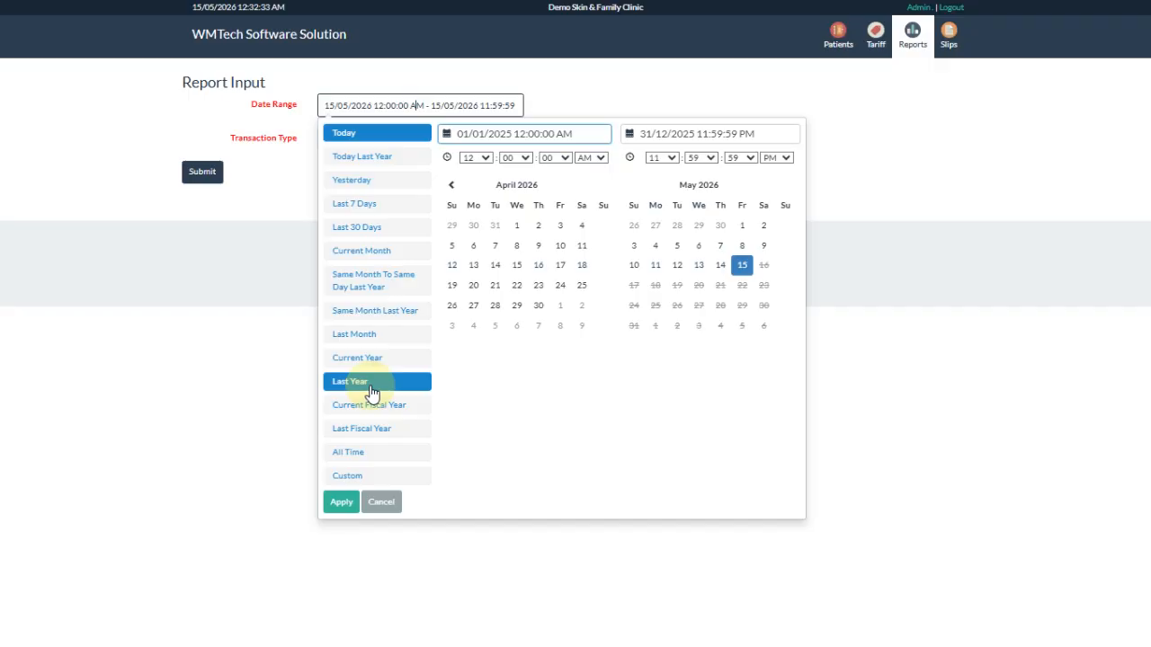
click(392, 231)
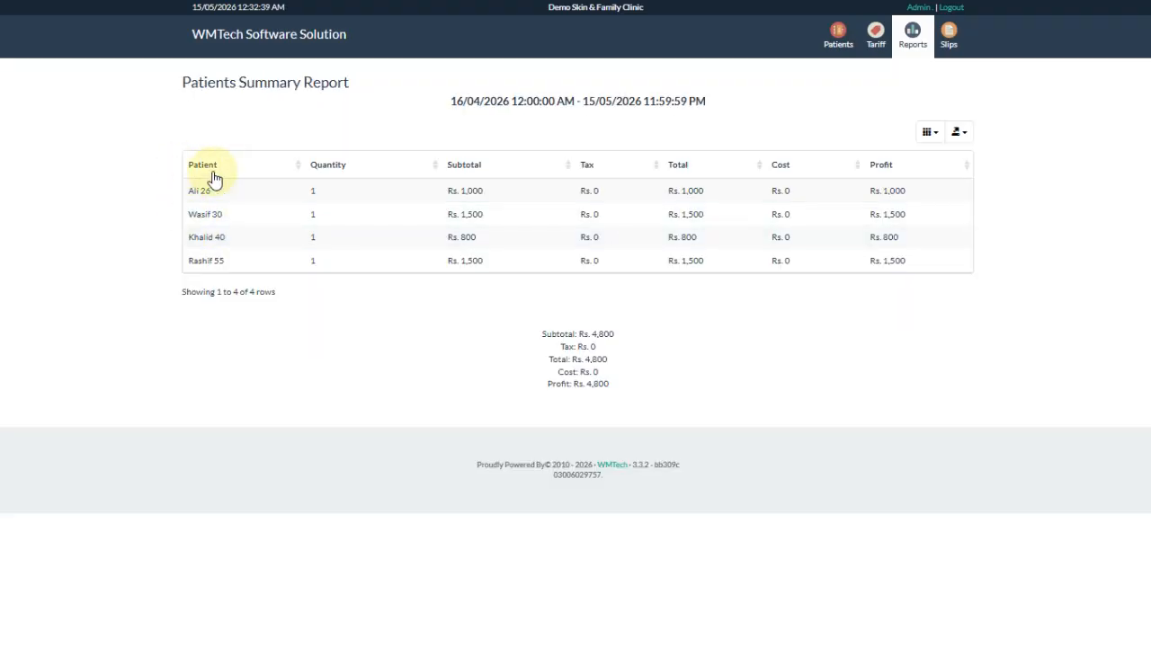
click(912, 34)
click(771, 115)
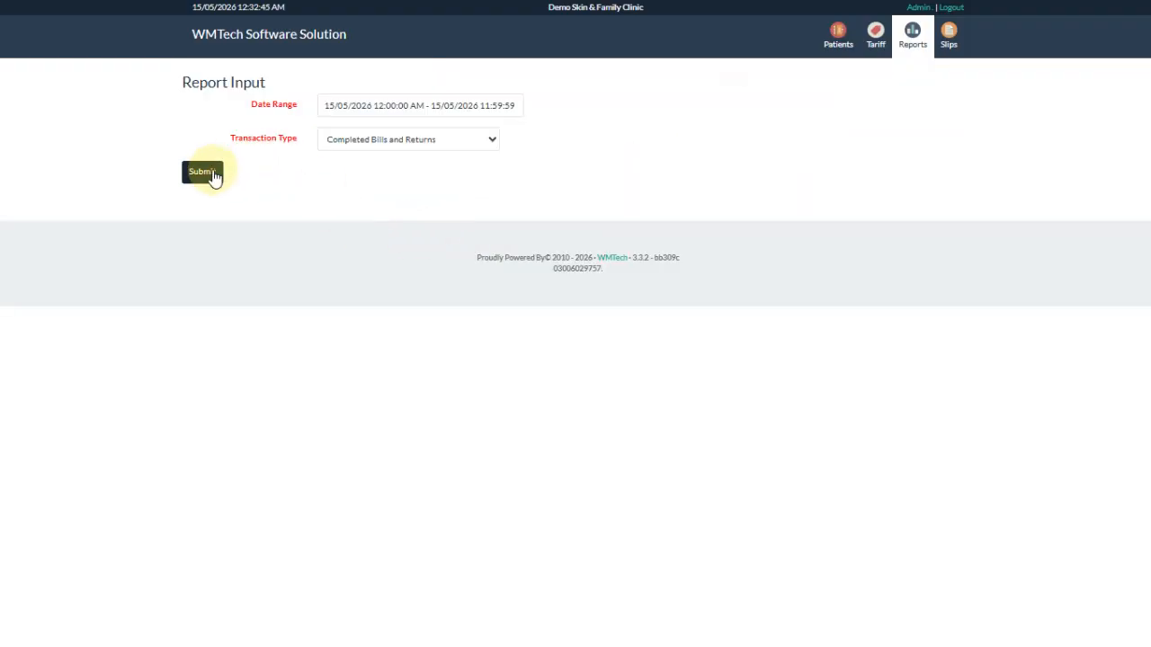
- Generate today's detailed transactions, expand slips 4–7 to show their items, and log out
click(203, 172)
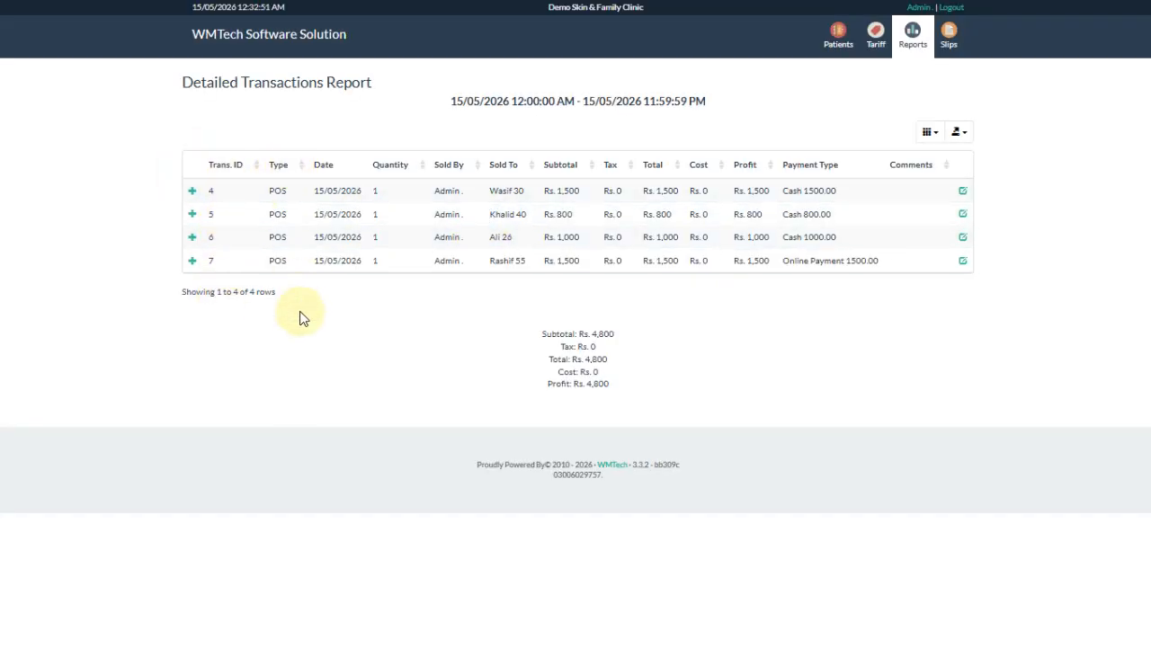
click(192, 192)
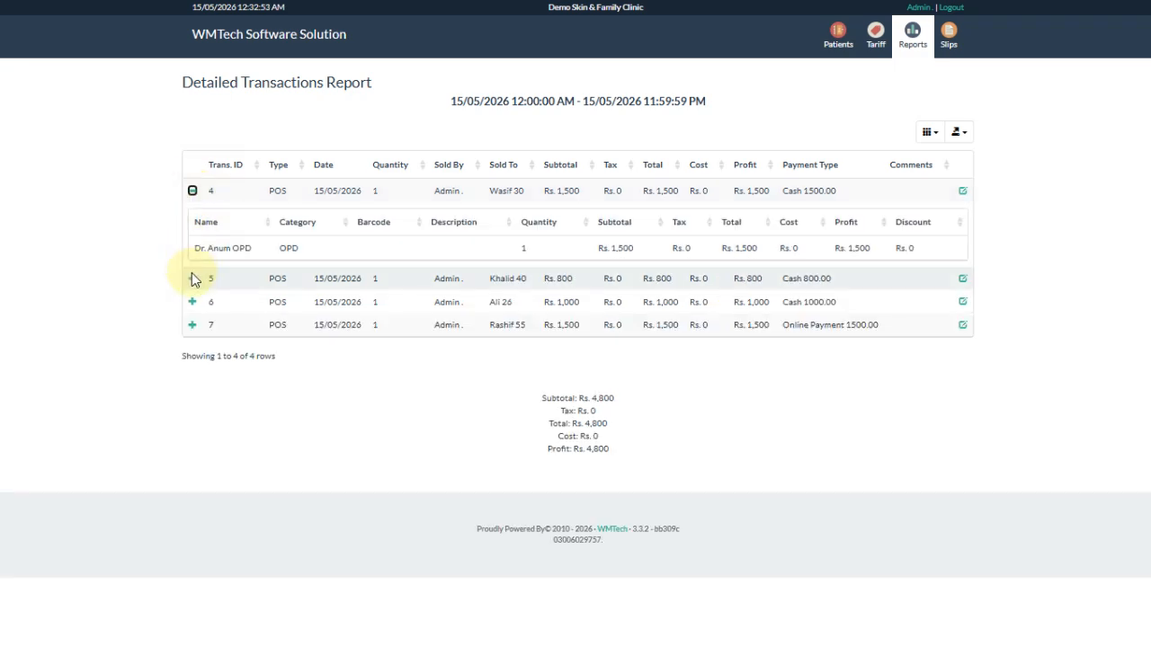
click(191, 279)
click(192, 366)
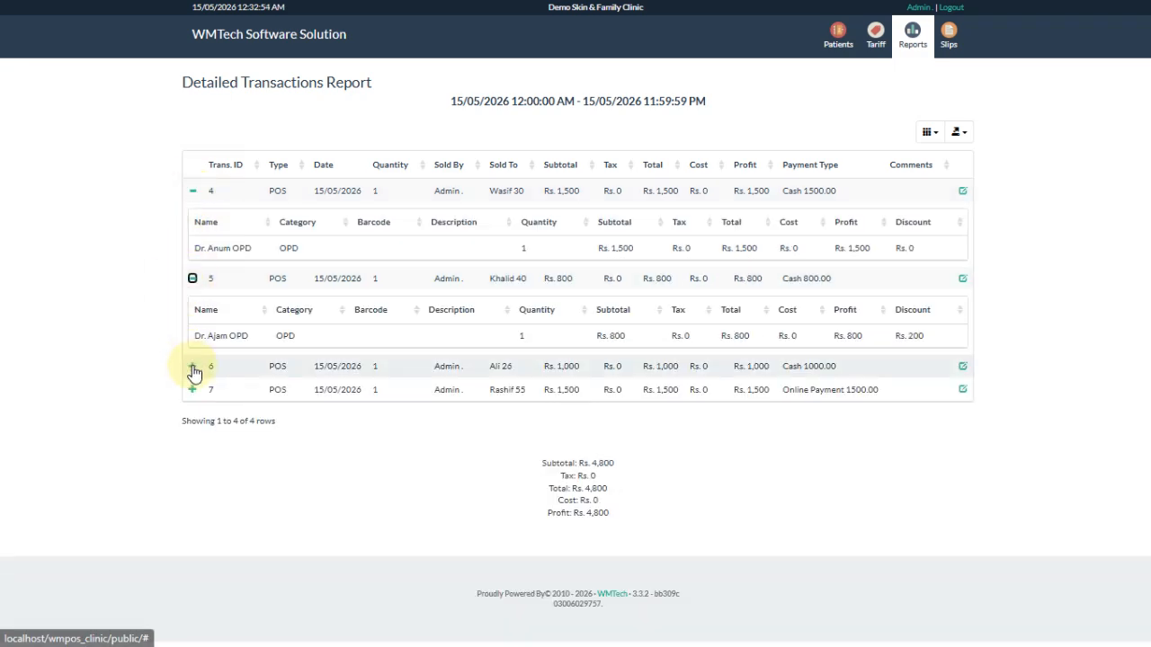
click(185, 454)
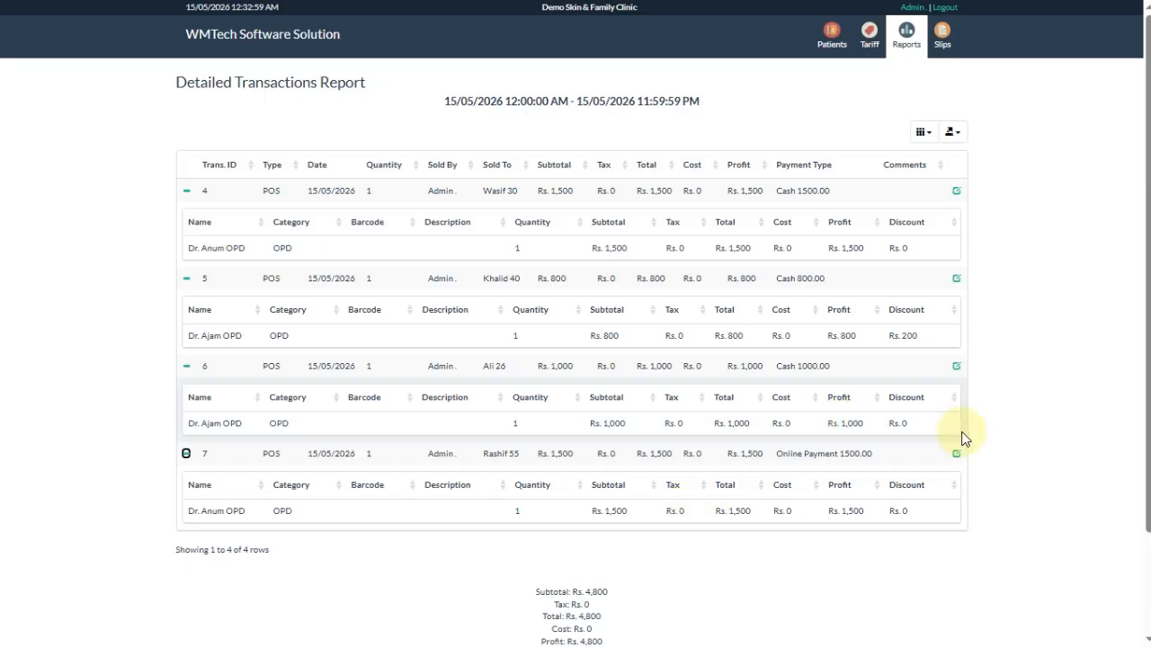
click(945, 18)
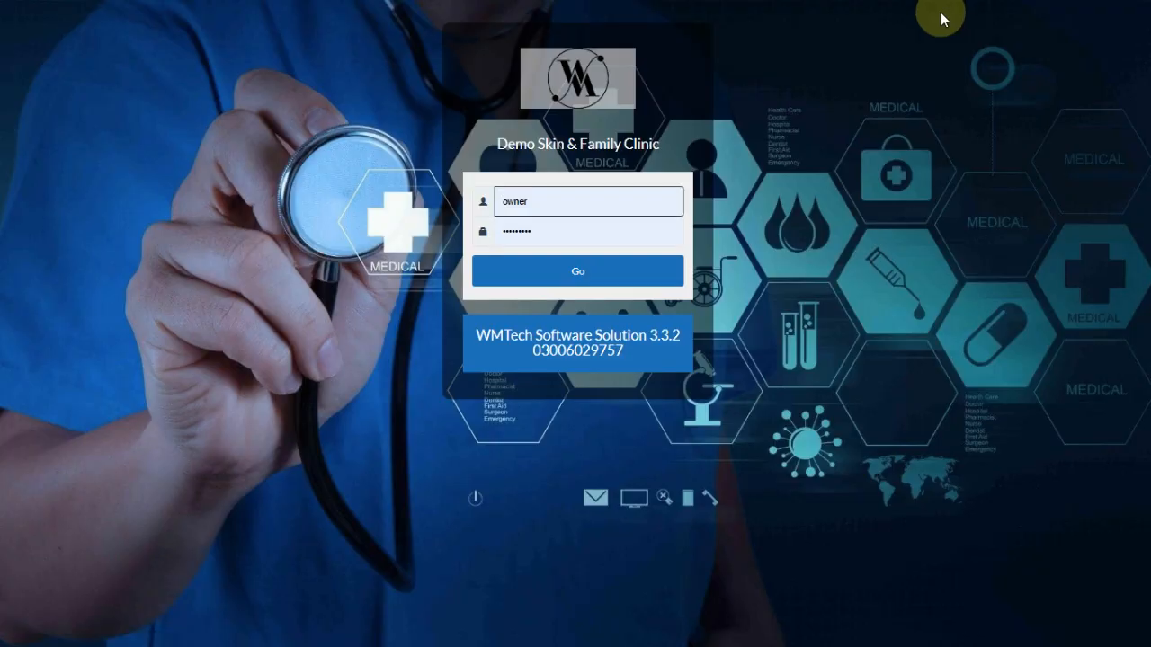
- Replace the login username with the administrator account and begin entering its password
double_click(580, 201)
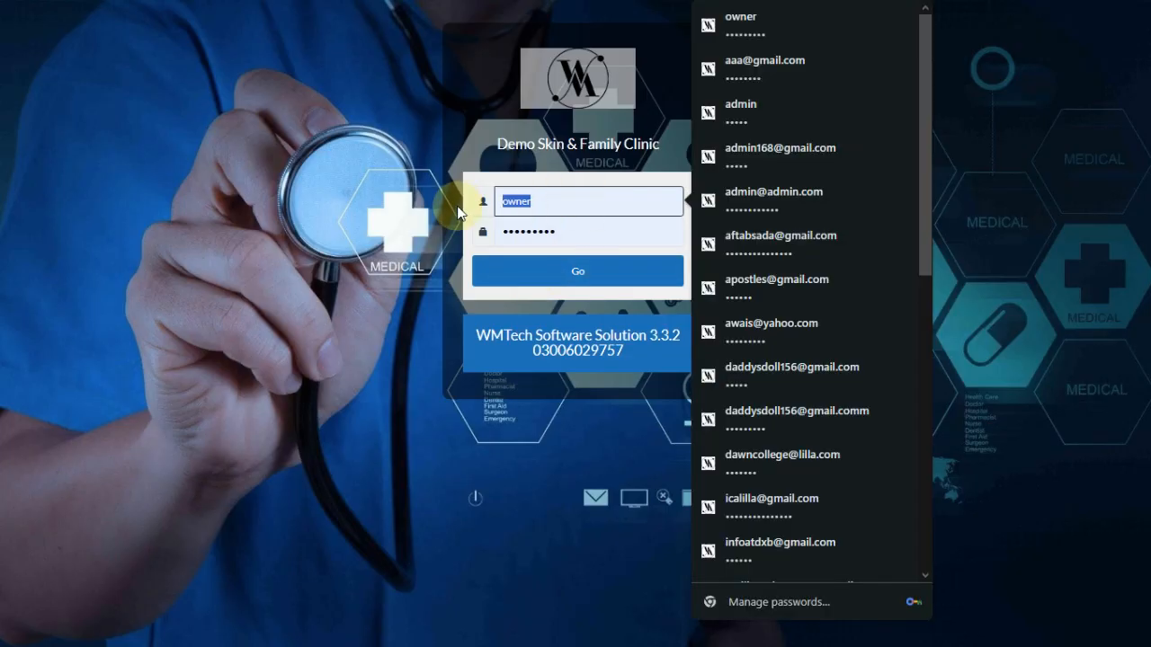
text(admin)
key(Tab)
text(admi)
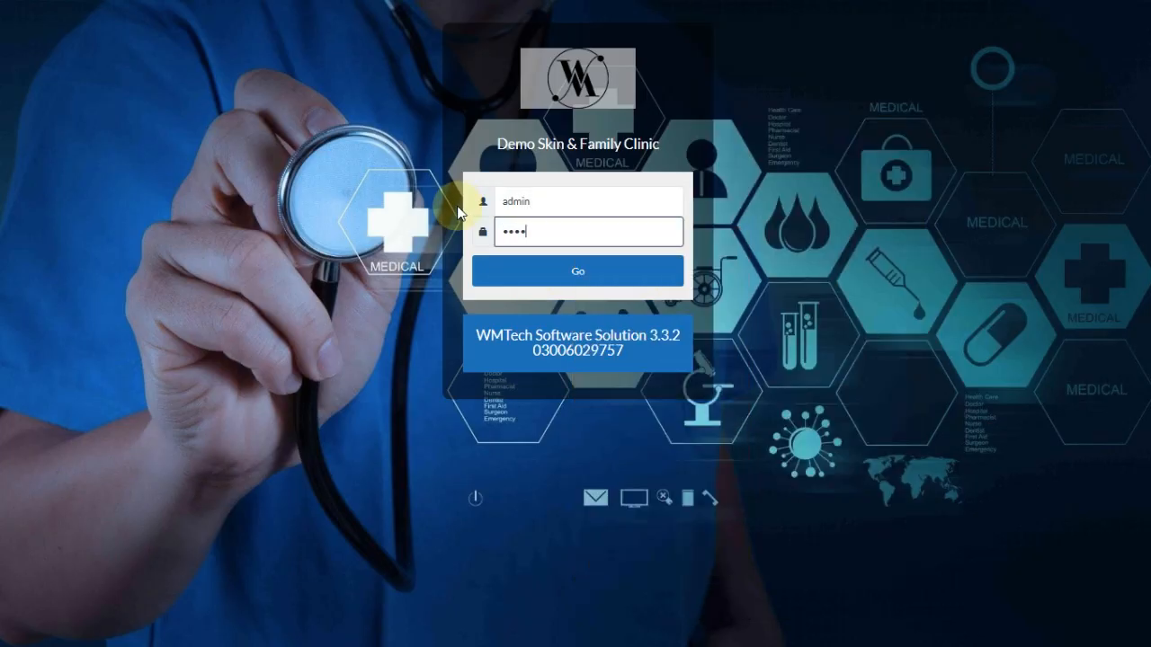